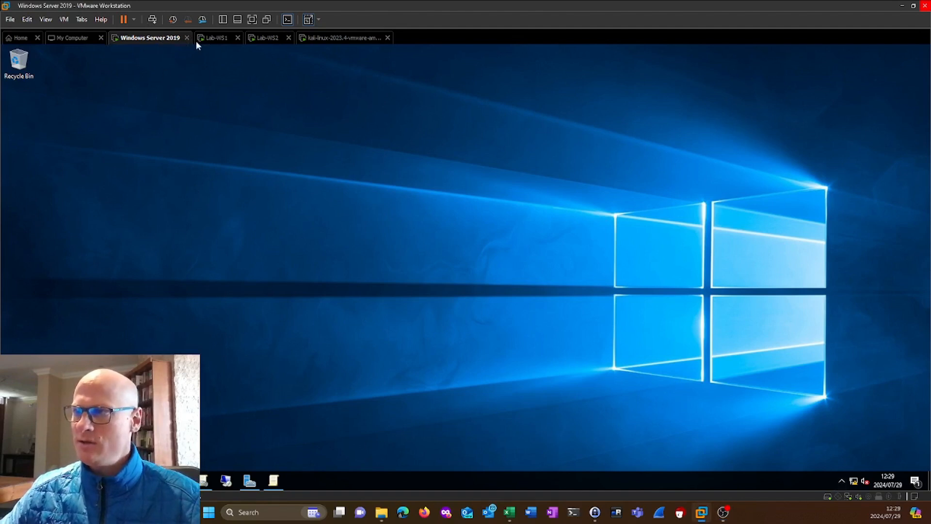
# Check the Lab-WS1 and Lab-WS2 virtual machines, then return to the Windows Server 2019 machine.
pyautogui.click(216, 40)
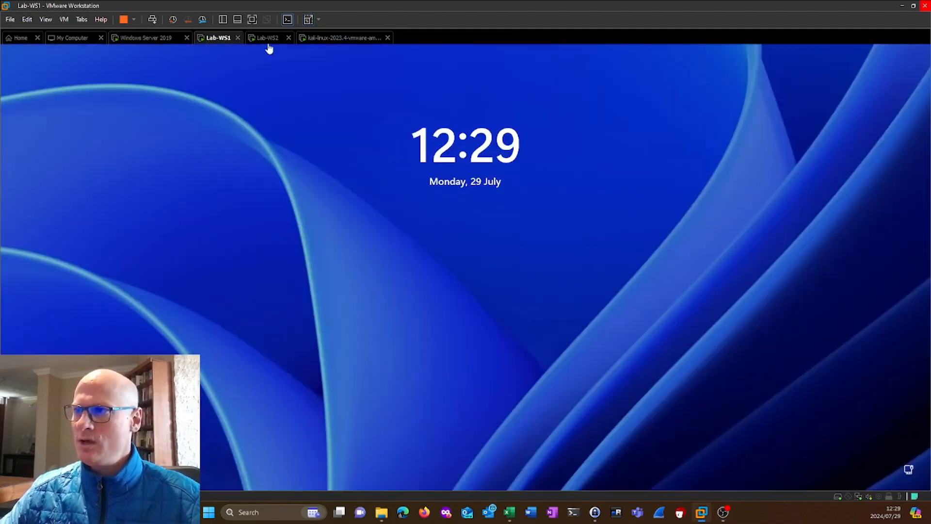
pyautogui.click(269, 39)
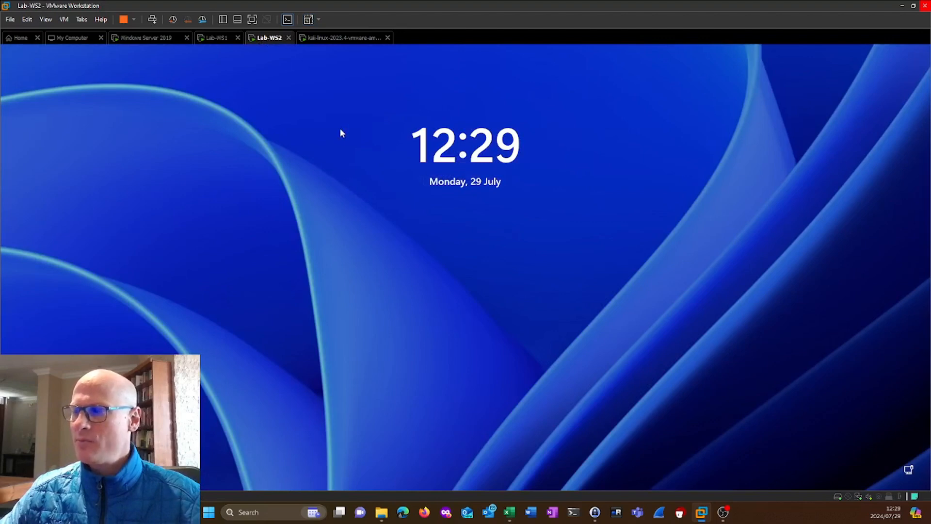
pyautogui.click(211, 43)
pyautogui.click(270, 42)
pyautogui.click(155, 42)
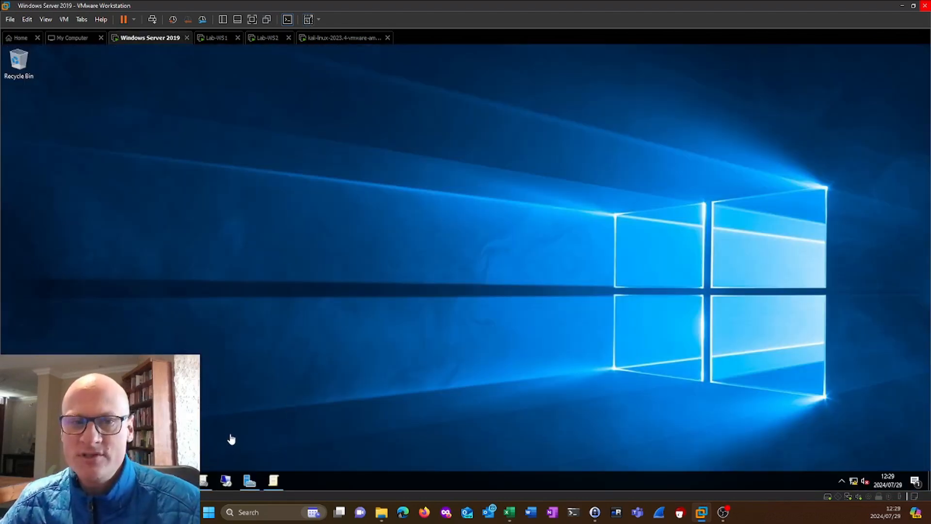
# Bring up Group Policy Management and open the DC-Silo-KDC-Policy under Domain Controllers for editing.
pyautogui.click(204, 482)
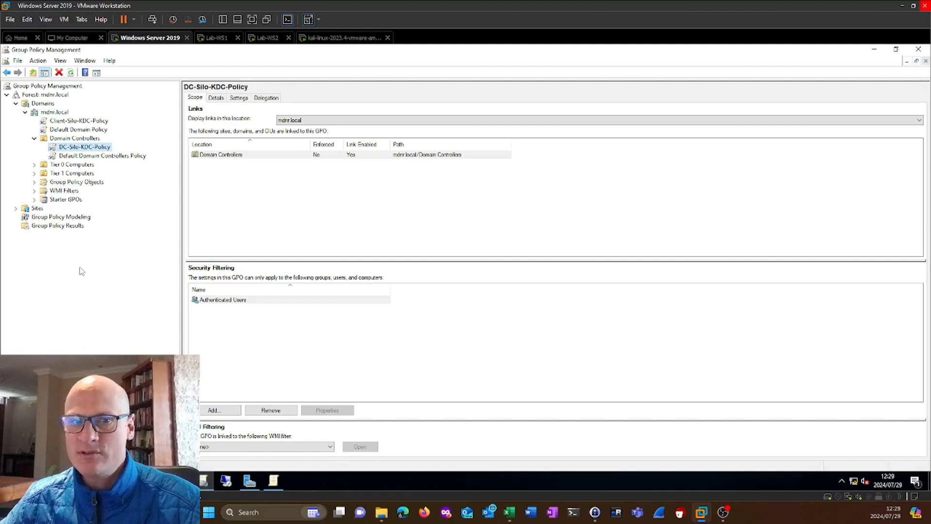
pyautogui.click(72, 150)
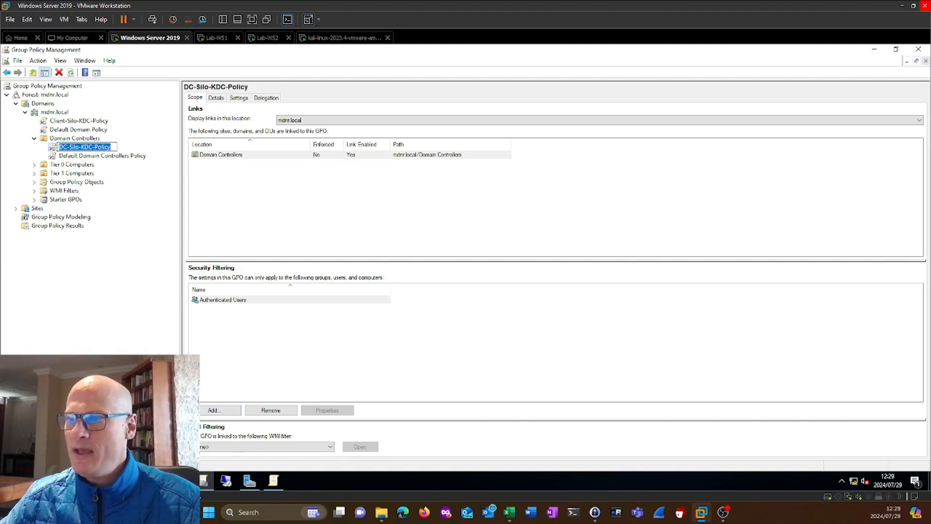
pyautogui.click(125, 190)
pyautogui.rightClick(104, 147)
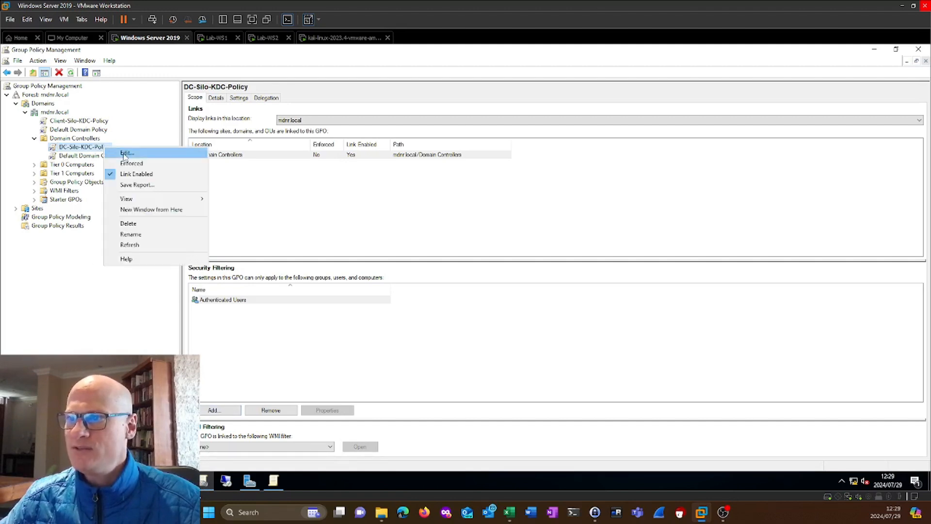
pyautogui.click(126, 152)
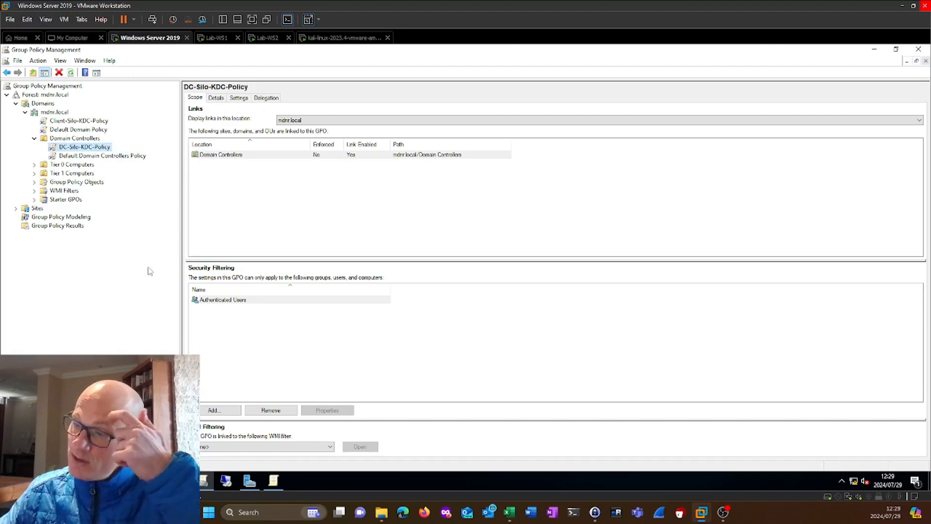
# Show the KDC settings under Computer Configuration, Policies, Administrative Templates, System, and widen the editor window to reveal the State column.
pyautogui.click(85, 136)
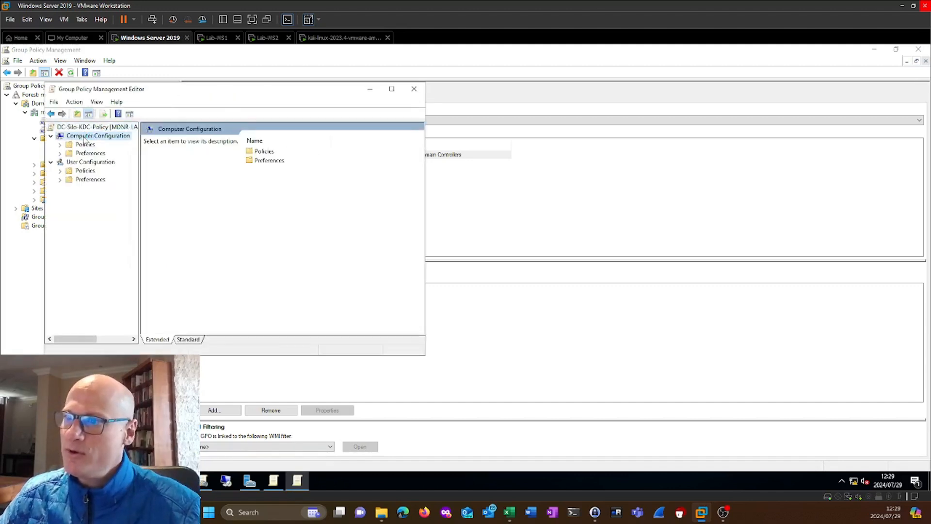
pyautogui.click(60, 145)
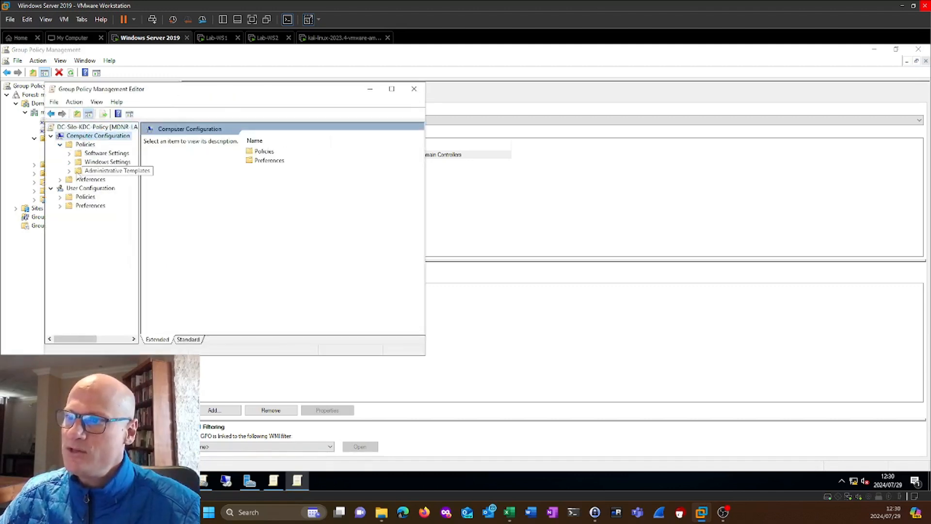
pyautogui.click(79, 172)
pyautogui.click(69, 171)
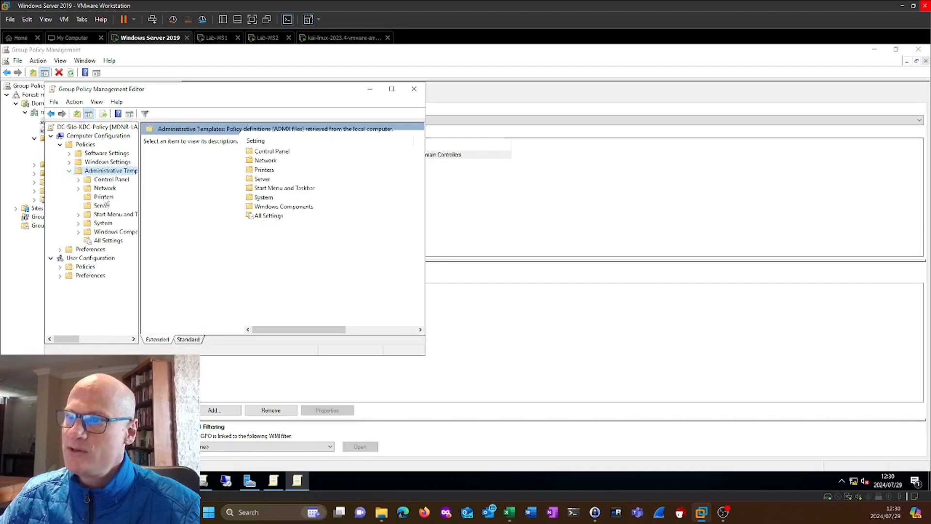
pyautogui.click(102, 223)
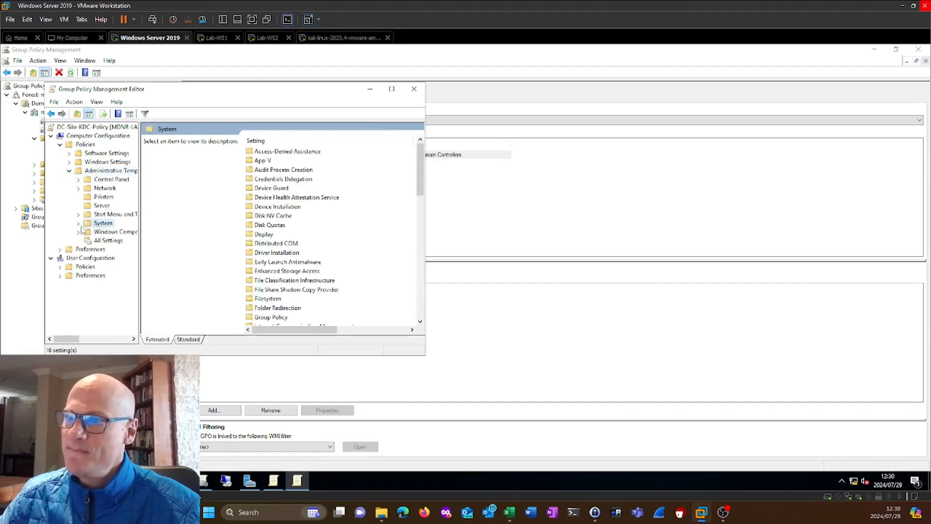
pyautogui.click(78, 223)
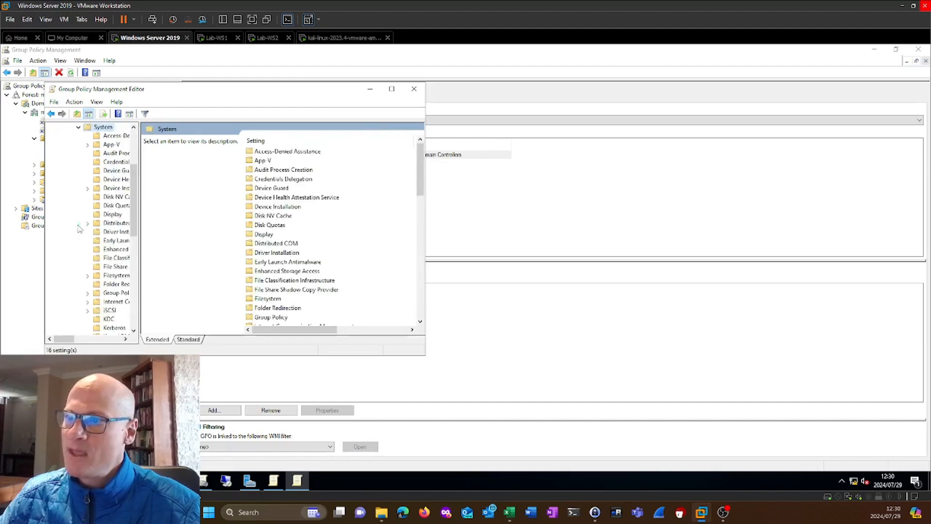
pyautogui.click(112, 320)
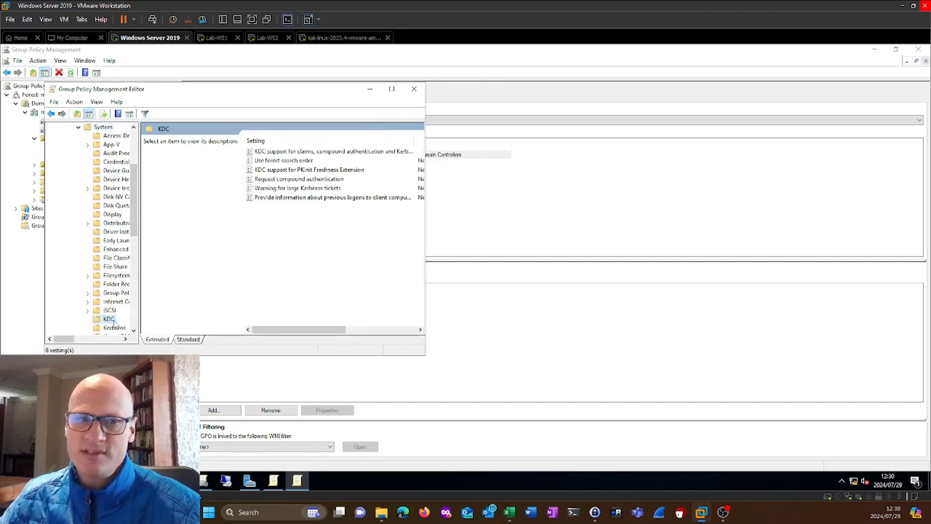
pyautogui.moveTo(425, 248); pyautogui.dragTo(707, 248)
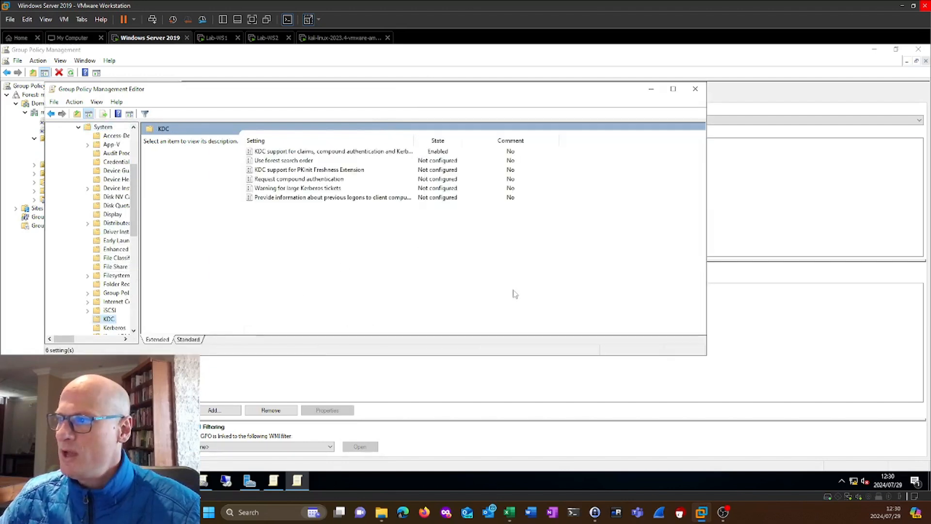
# Review the options of "KDC support for claims, compound authentication and Kerberos armoring", cancel without changes, and minimize the policy editor.
pyautogui.click(311, 155)
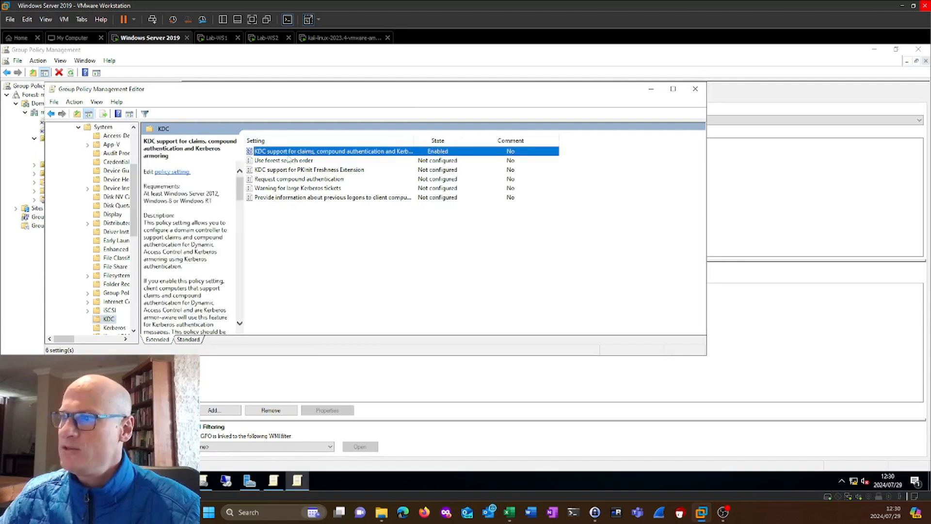
pyautogui.doubleClick(372, 155)
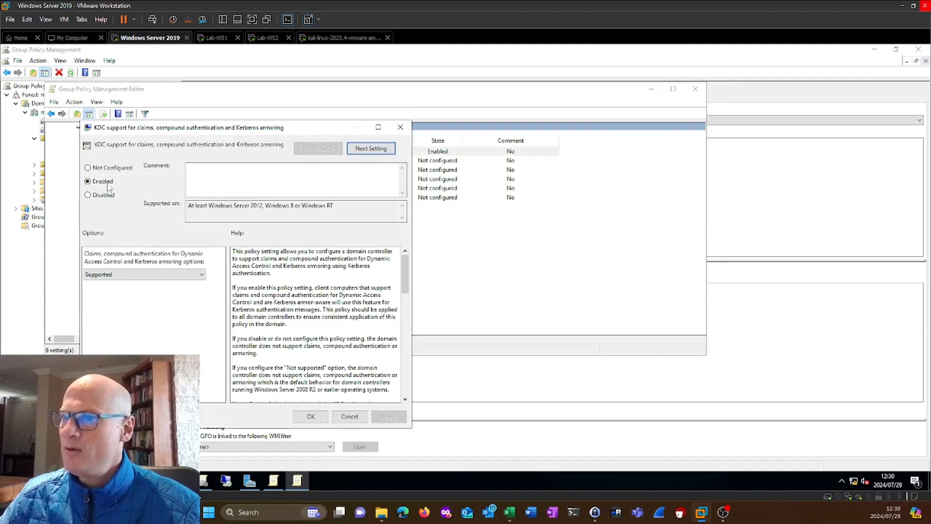
pyautogui.click(133, 274)
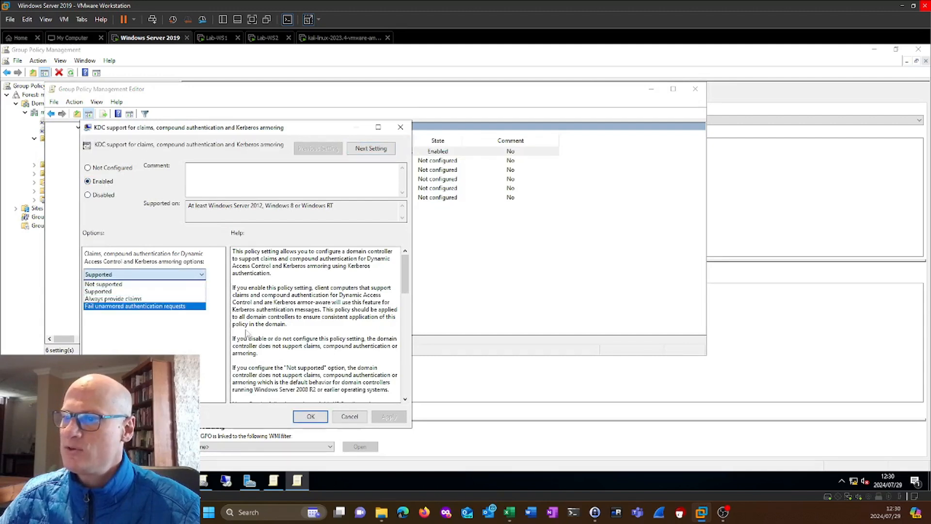
pyautogui.click(349, 418)
pyautogui.click(349, 418)
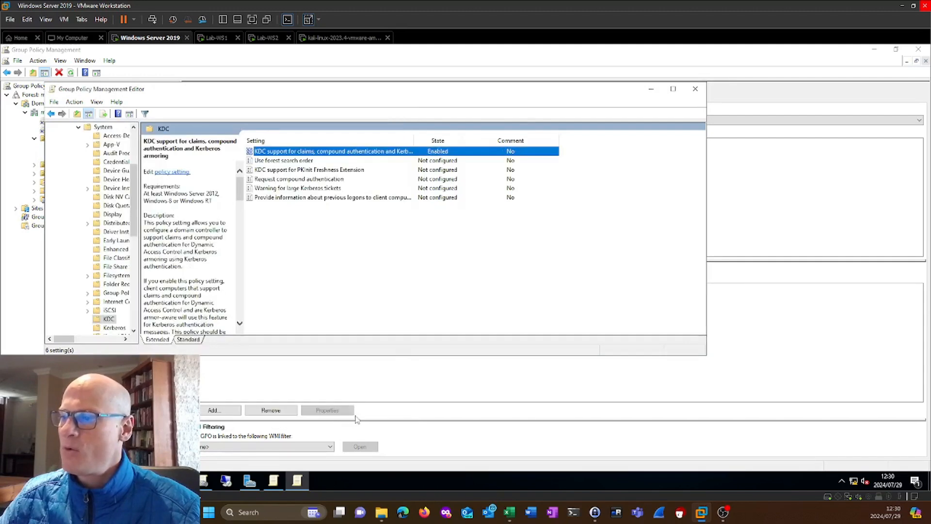
pyautogui.click(651, 89)
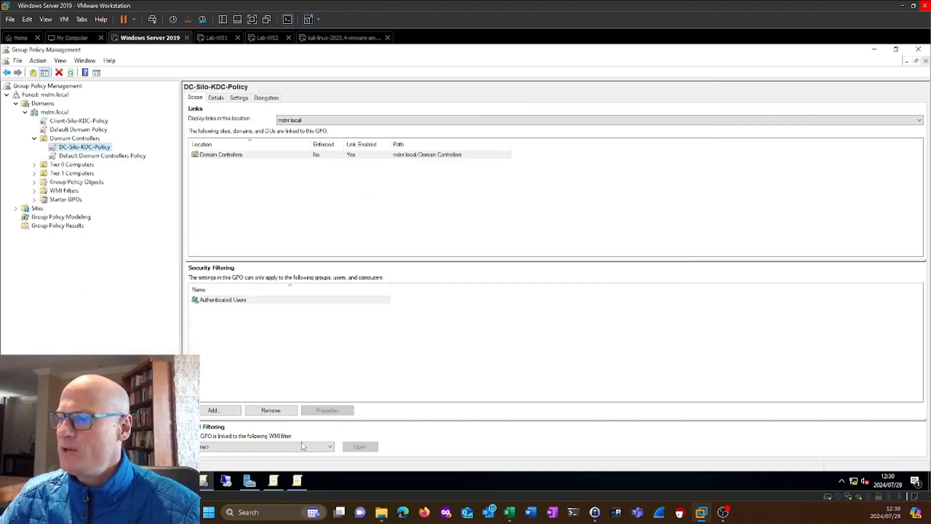
# Switch to the Client-Silo-KDC-Policy editor and show the Kerberos settings under Computer Configuration, Administrative Templates, System.
pyautogui.click(279, 483)
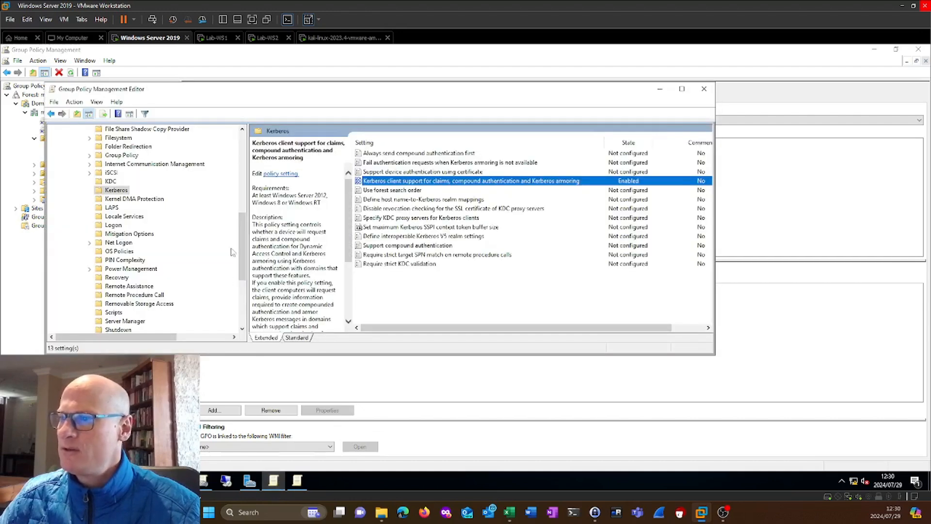
pyautogui.moveTo(246, 248); pyautogui.dragTo(244, 151)
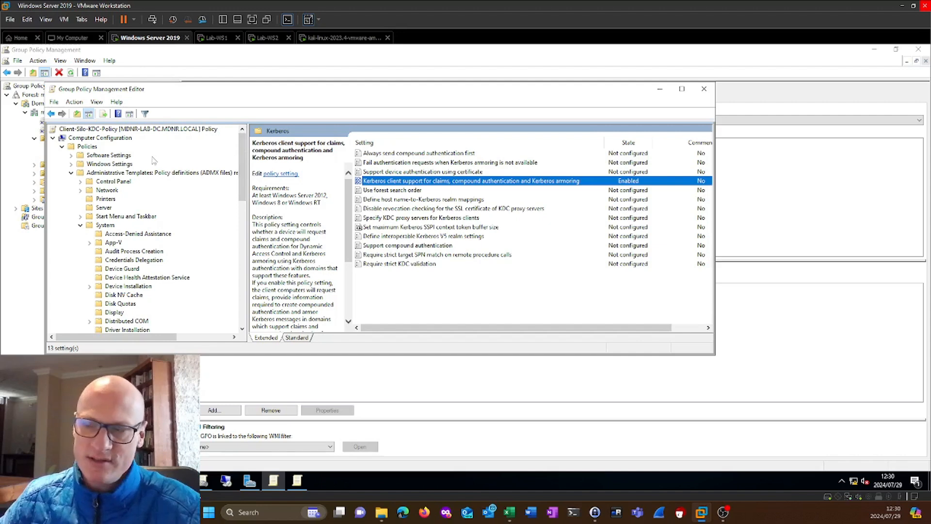
pyautogui.click(106, 139)
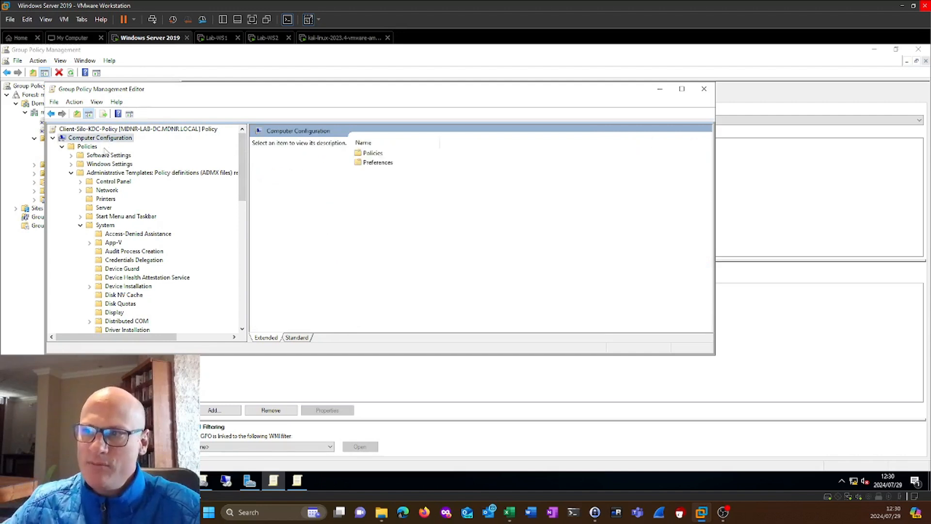
pyautogui.click(111, 173)
pyautogui.click(106, 225)
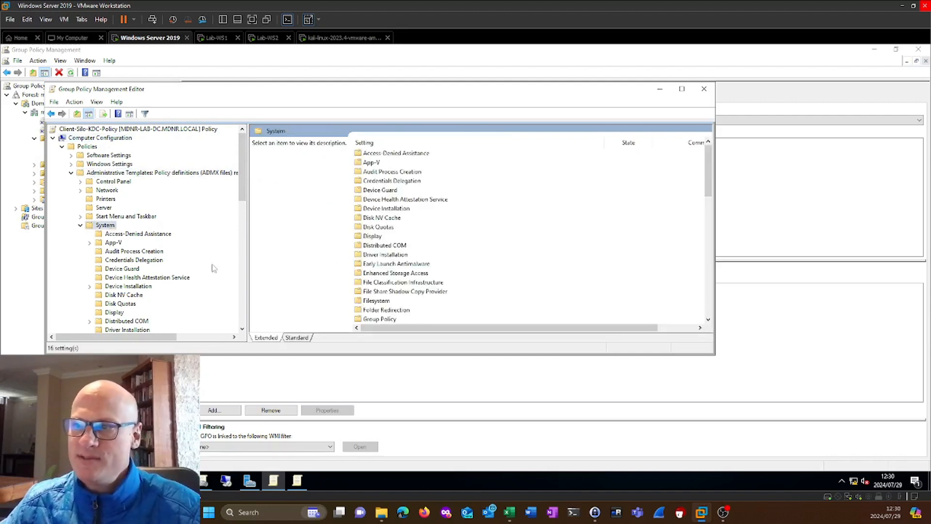
pyautogui.moveTo(240, 181); pyautogui.dragTo(241, 257)
pyautogui.click(121, 217)
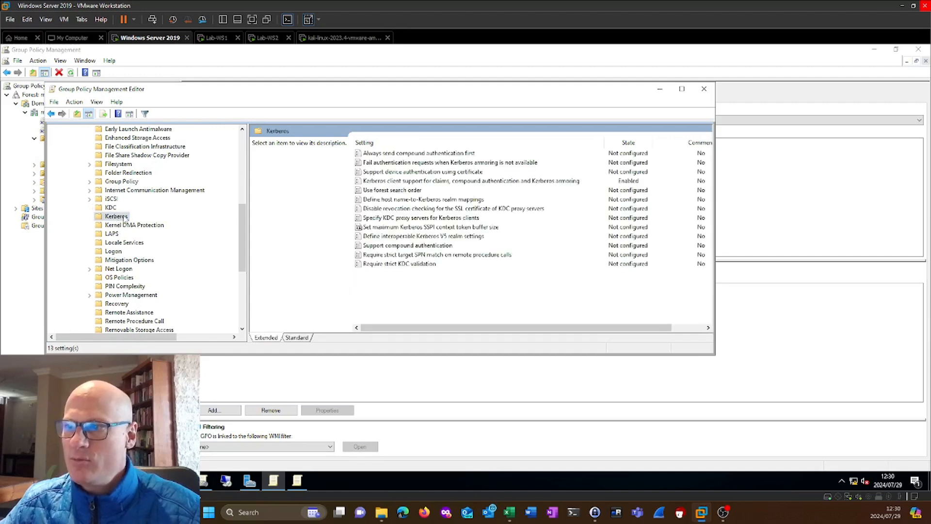
# Review the "Kerberos client support for claims, compound authentication and Kerberos armoring" setting, close it, and minimize the policy editor.
pyautogui.click(398, 181)
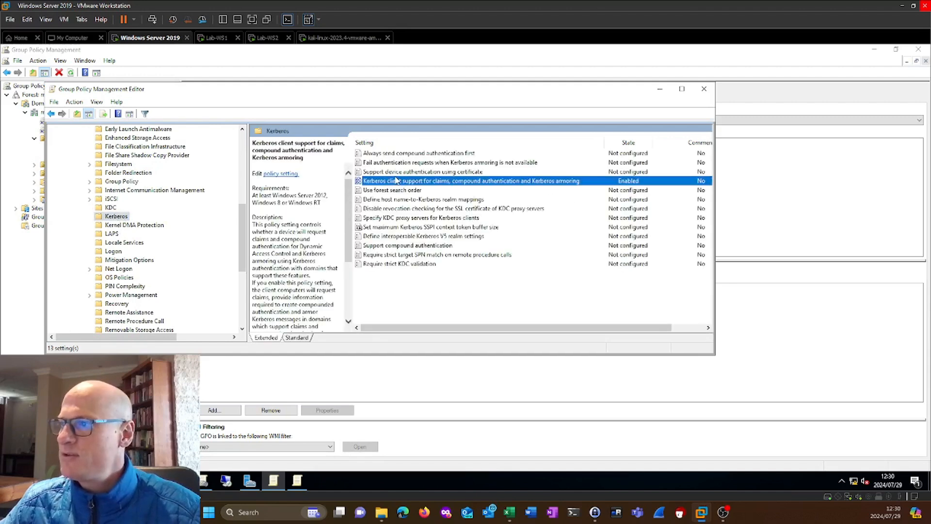
pyautogui.doubleClick(488, 181)
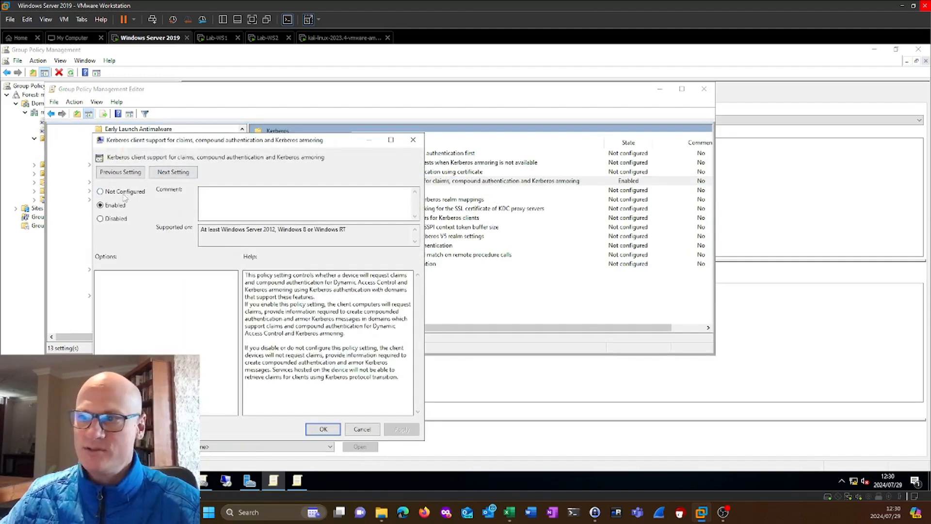
pyautogui.click(325, 431)
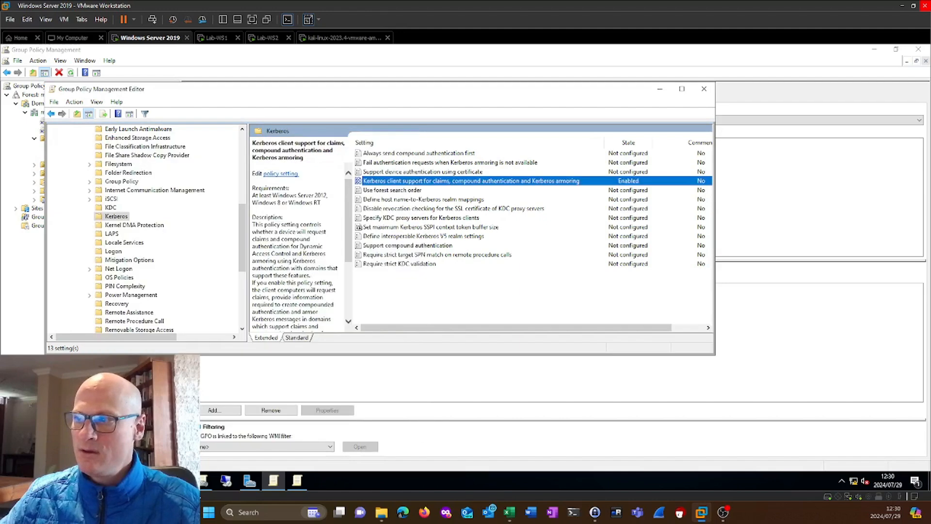
pyautogui.click(659, 89)
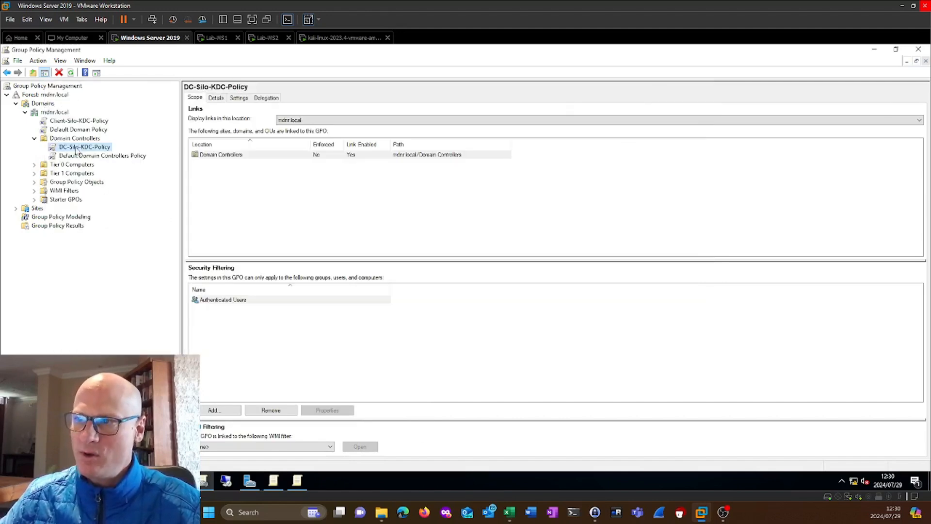
# Examine where the Client-Silo-KDC-Policy and DC-Silo-KDC-Policy are linked, acknowledging the GPO link notices.
pyautogui.click(80, 122)
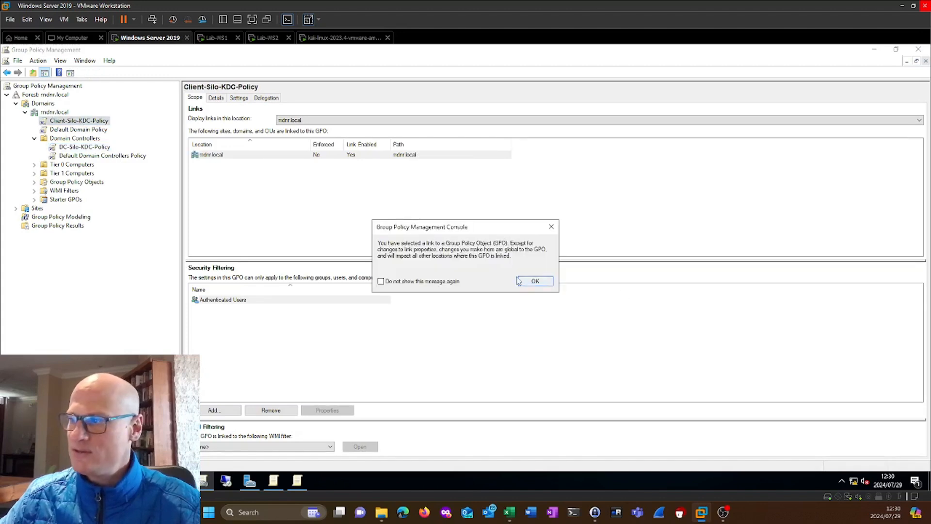
pyautogui.click(536, 280)
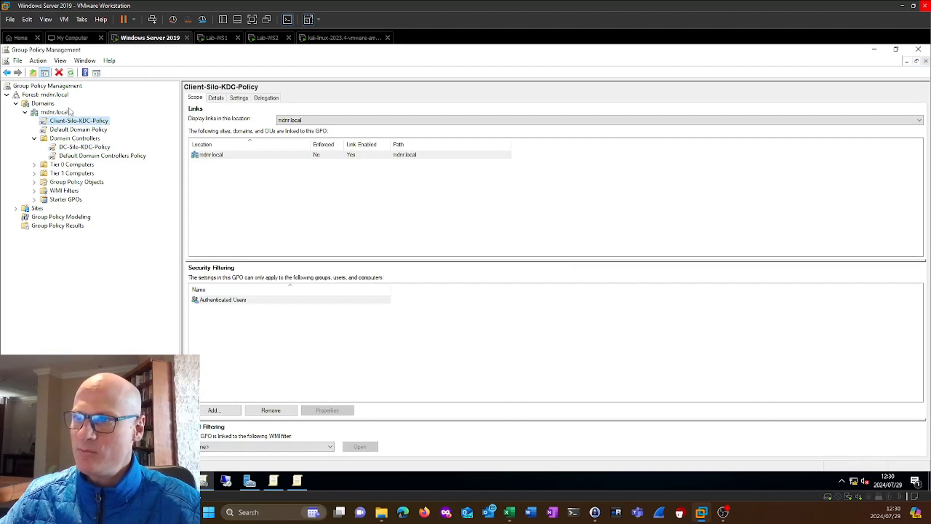
pyautogui.click(60, 112)
pyautogui.click(80, 121)
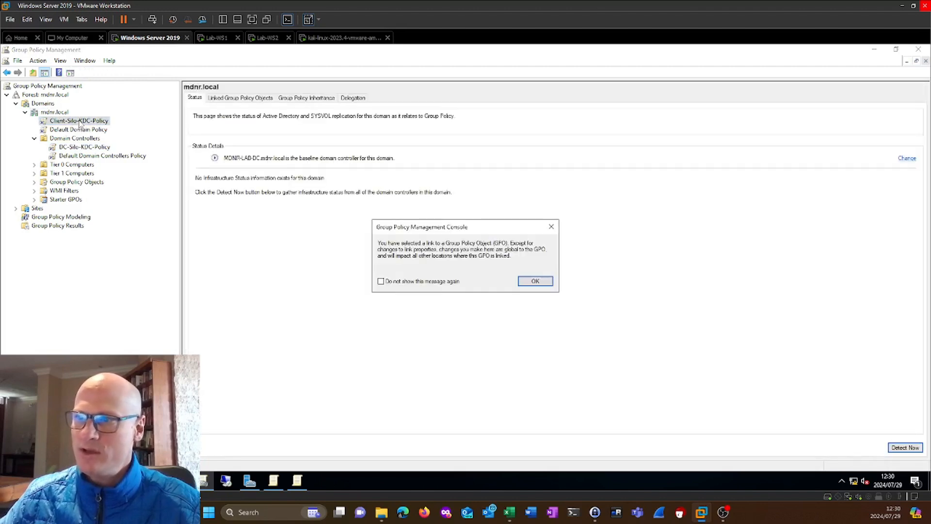
pyautogui.click(522, 281)
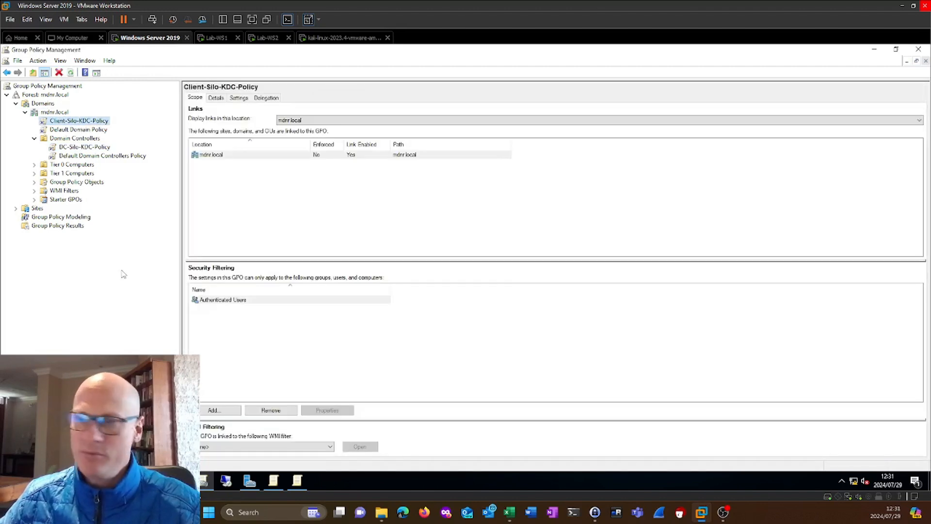
pyautogui.click(85, 147)
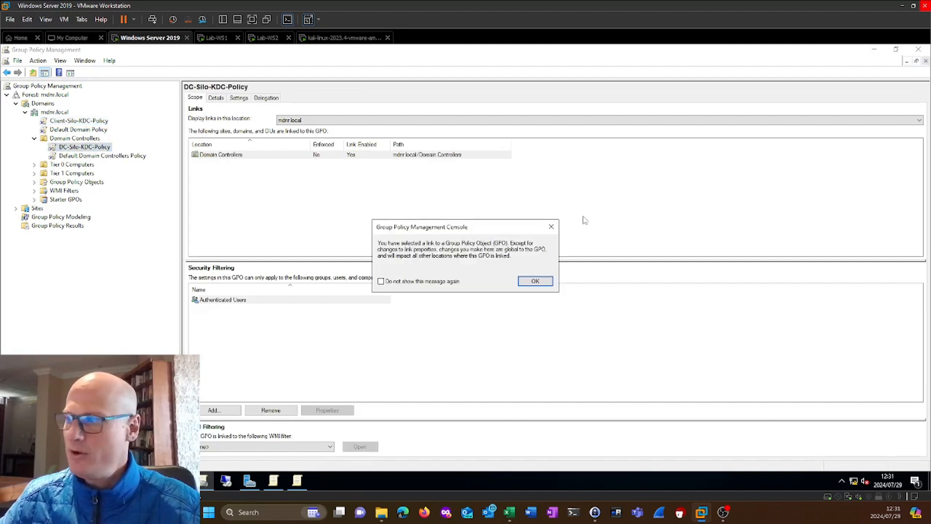
pyautogui.click(547, 281)
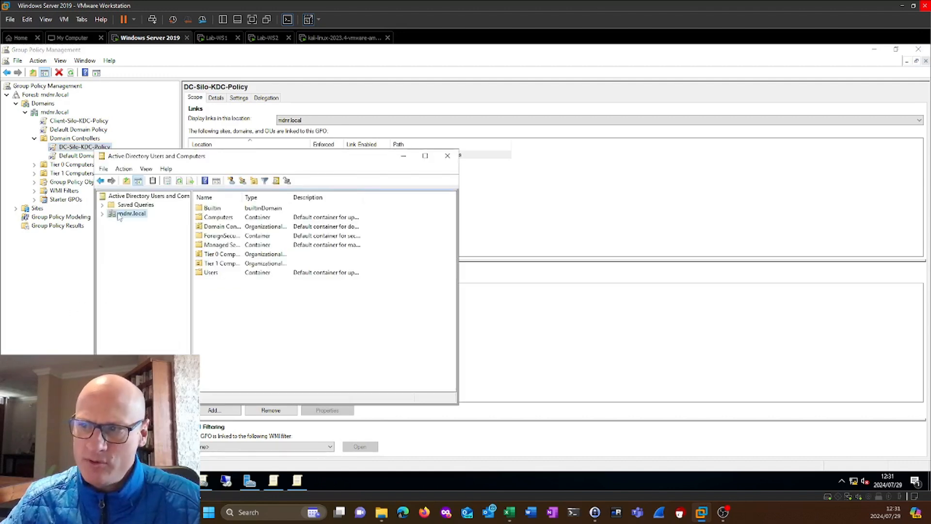
# Search the mdnr.local domain for user accounts by the person's first name.
pyautogui.rightClick(121, 214)
pyautogui.click(135, 228)
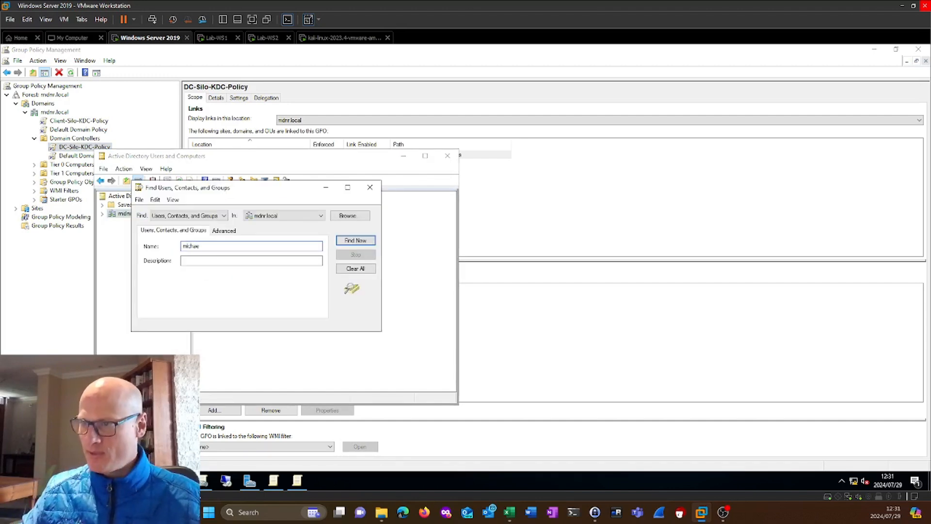
pyautogui.press('Return')
pyautogui.click(179, 350)
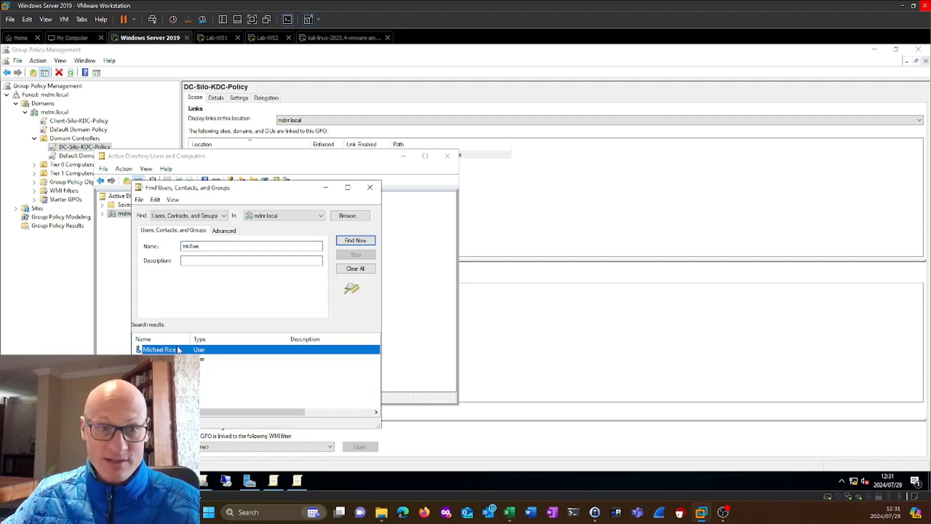
# Review the group memberships of the first matching user account and close its properties without changes.
pyautogui.click(167, 359)
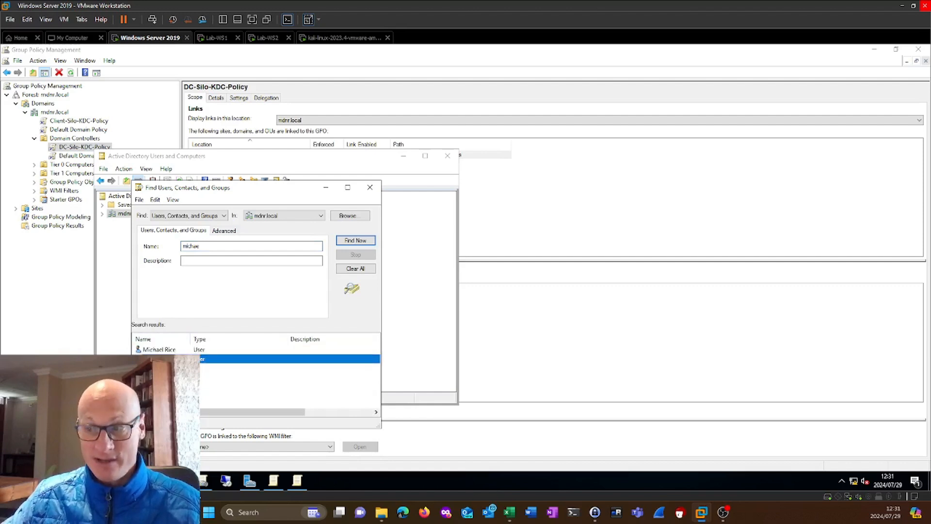
pyautogui.click(177, 350)
pyautogui.rightClick(177, 351)
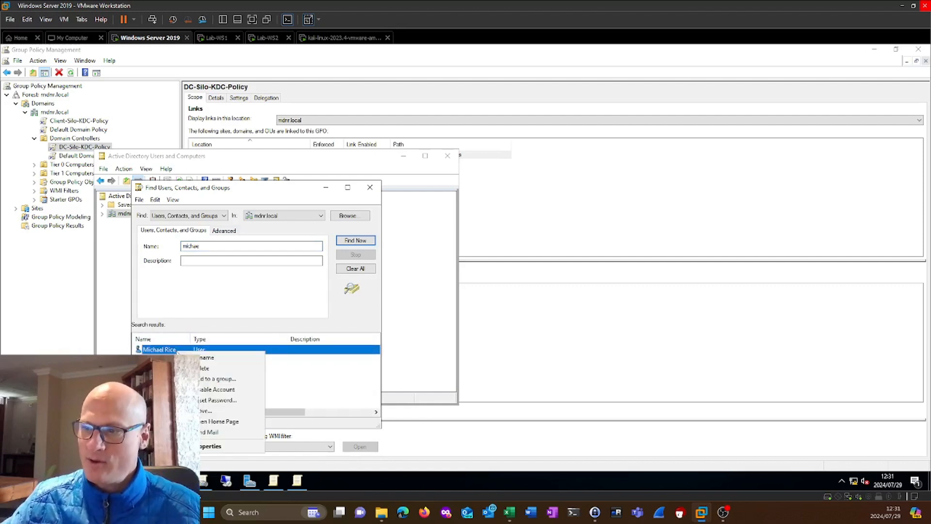
pyautogui.click(213, 446)
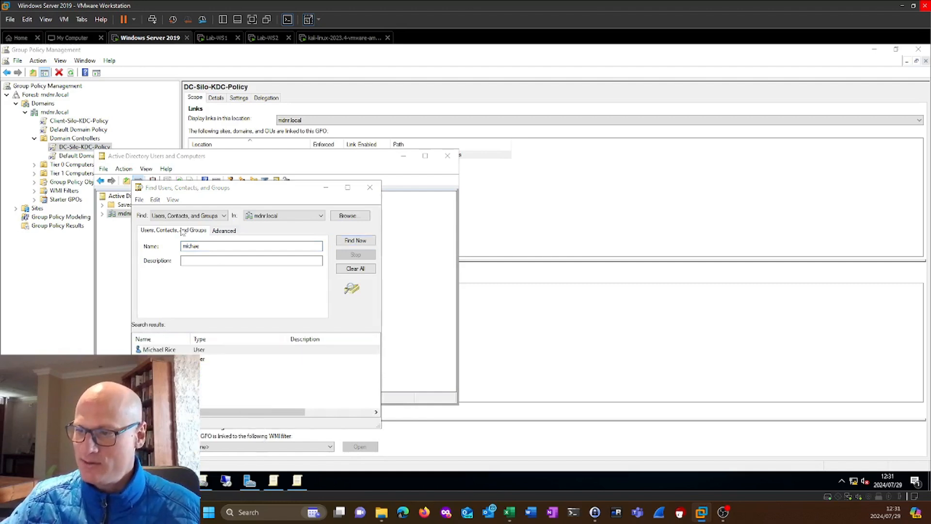
pyautogui.click(237, 229)
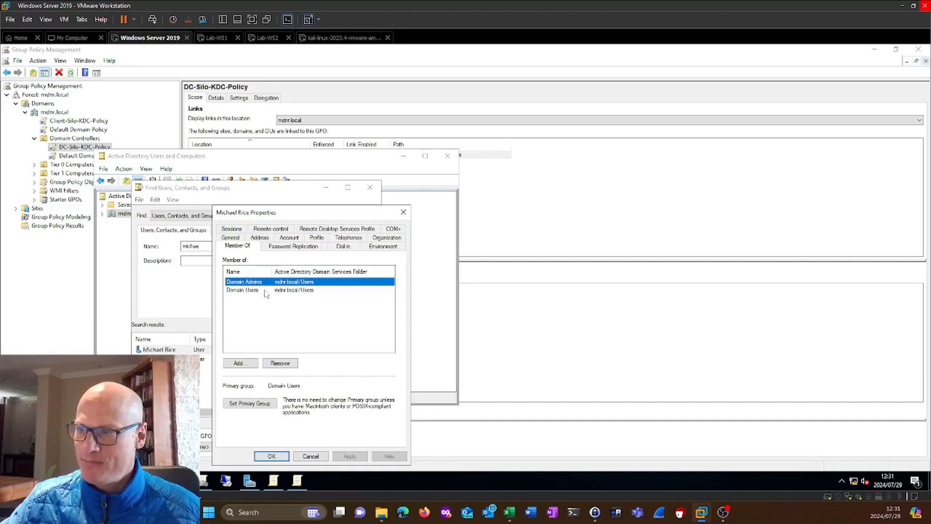
pyautogui.click(312, 458)
# Check the group memberships of the second matching user account and close its properties.
pyautogui.doubleClick(165, 358)
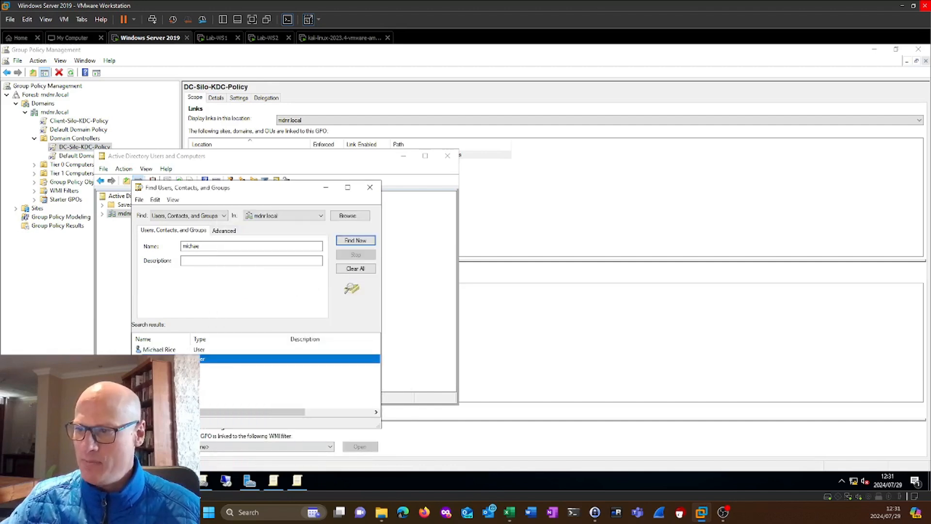
pyautogui.click(201, 227)
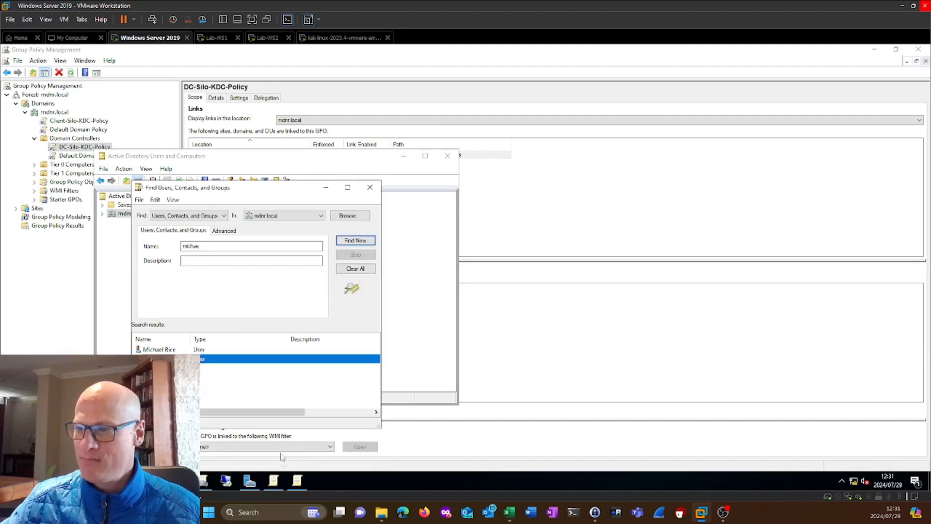
pyautogui.click(280, 455)
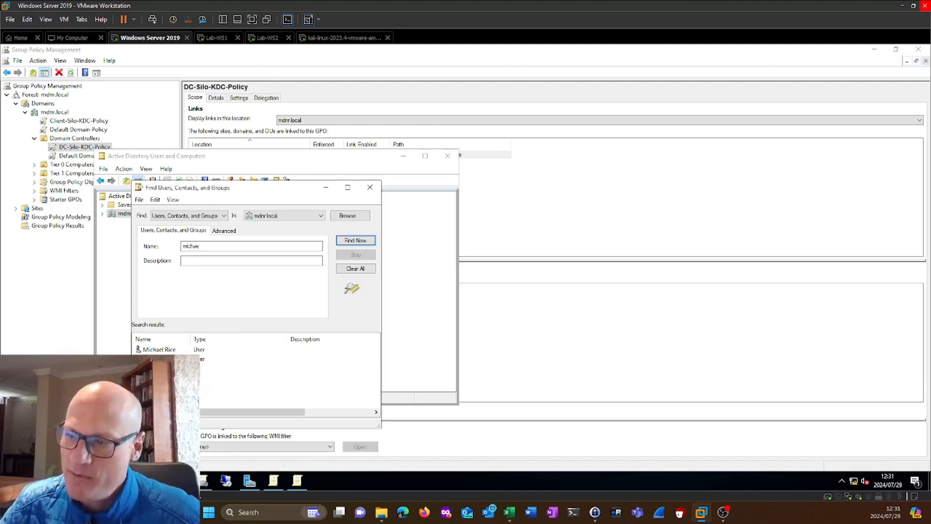
# Close the user search and minimize both Active Directory Users and Computers and Group Policy Management.
pyautogui.click(172, 350)
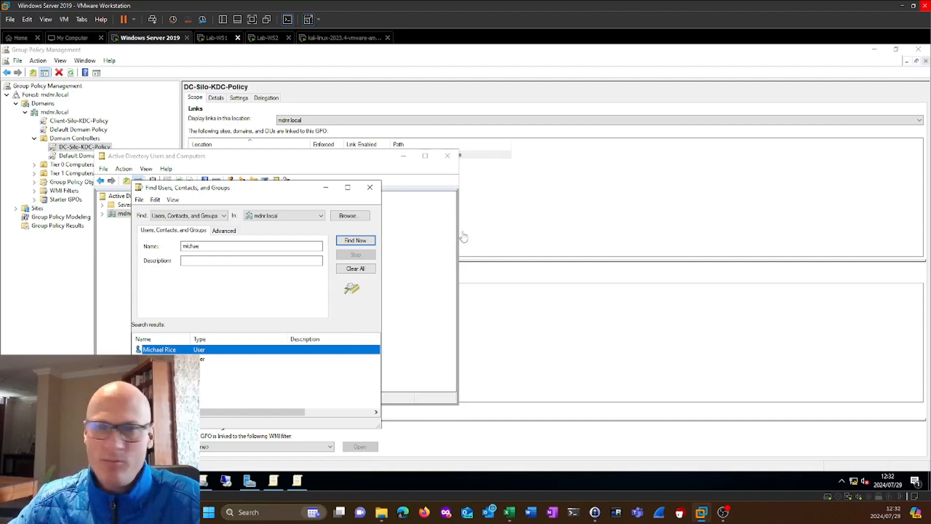
pyautogui.click(371, 187)
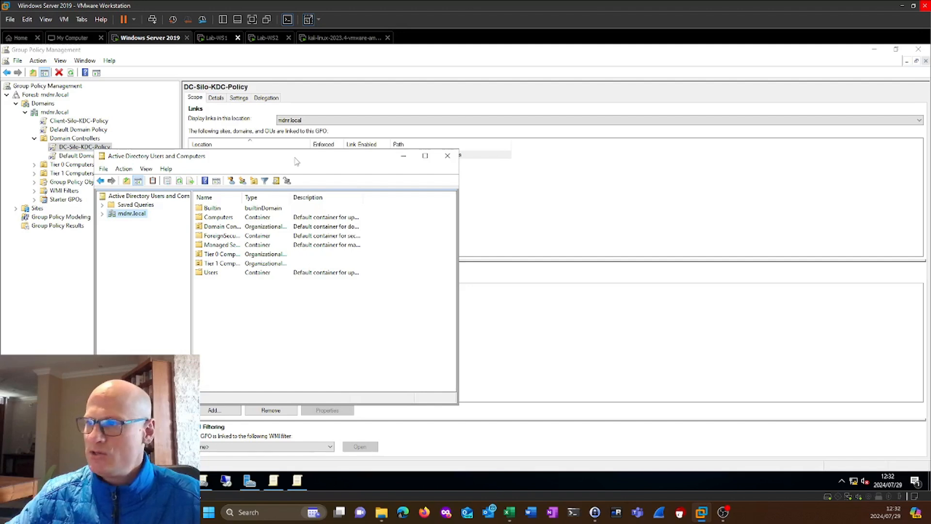
pyautogui.moveTo(297, 157); pyautogui.dragTo(476, 155)
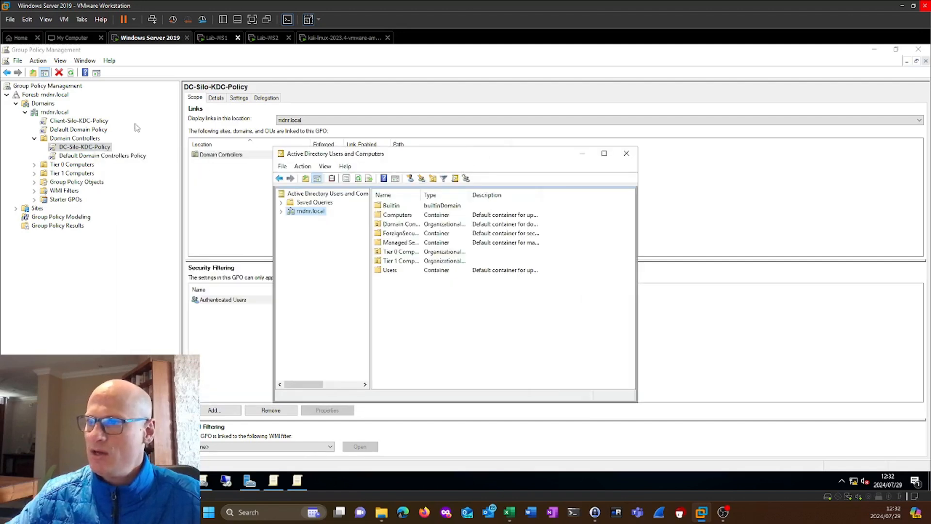
pyautogui.click(581, 154)
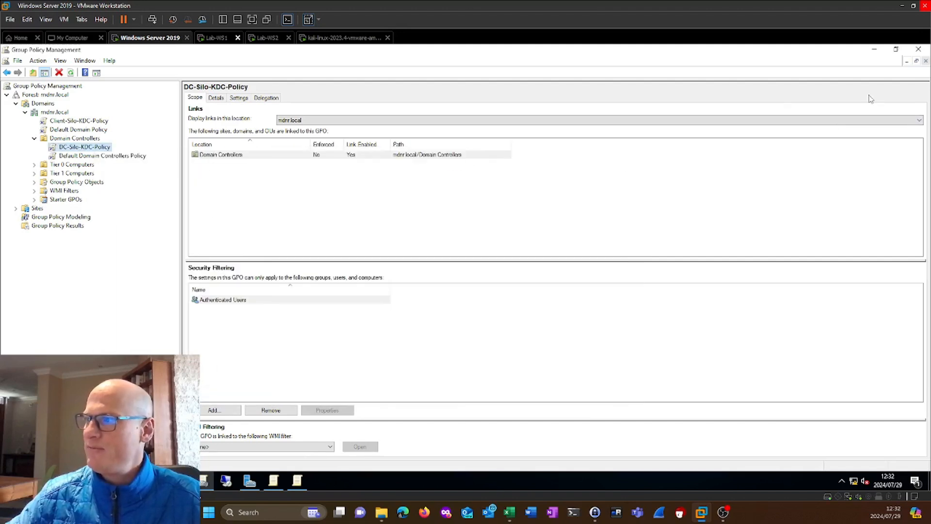
pyautogui.click(874, 49)
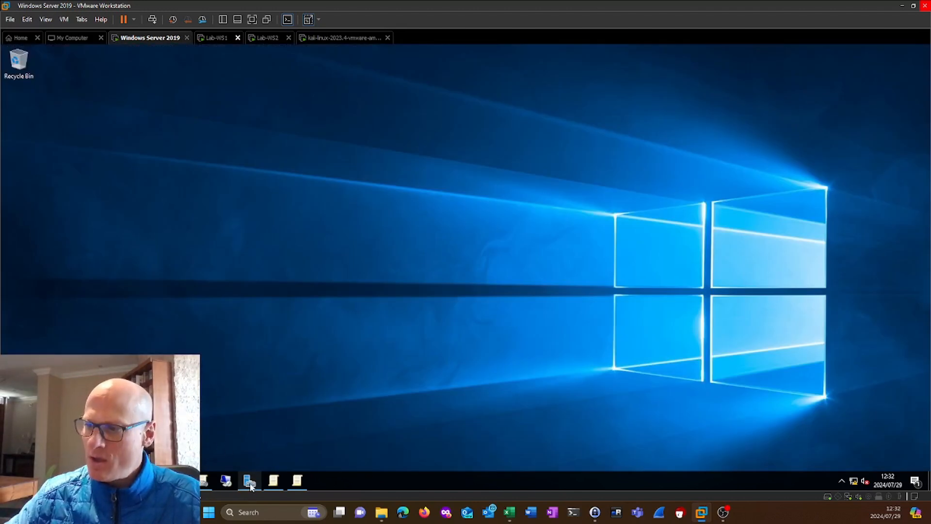
# Switch to Active Directory Administrative Center and start a new authentication policy with the display name Priv-Acc-Policy.
pyautogui.moveTo(251, 482)
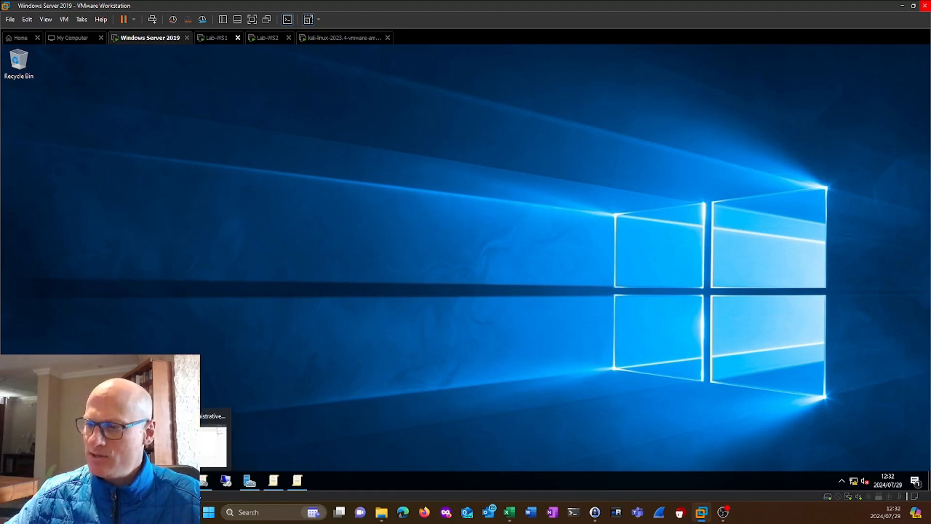
pyautogui.click(226, 481)
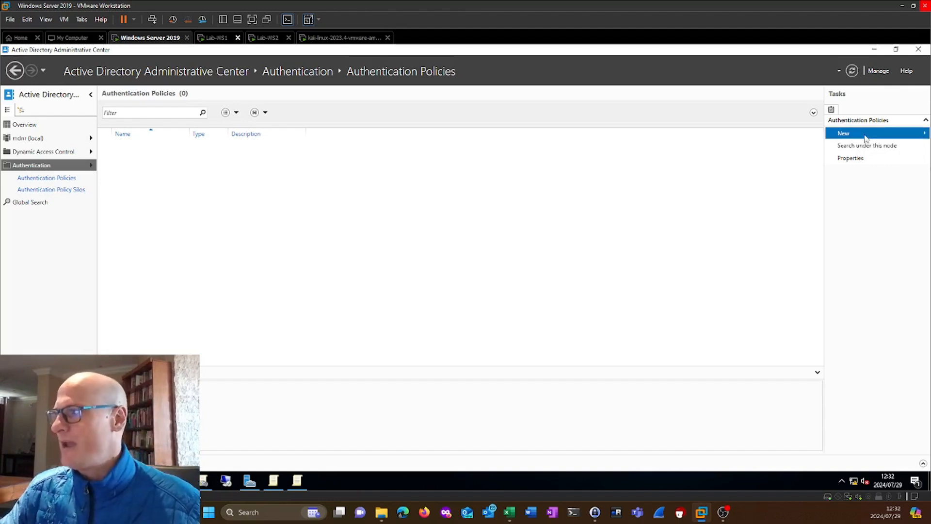
pyautogui.moveTo(865, 139)
pyautogui.click(809, 135)
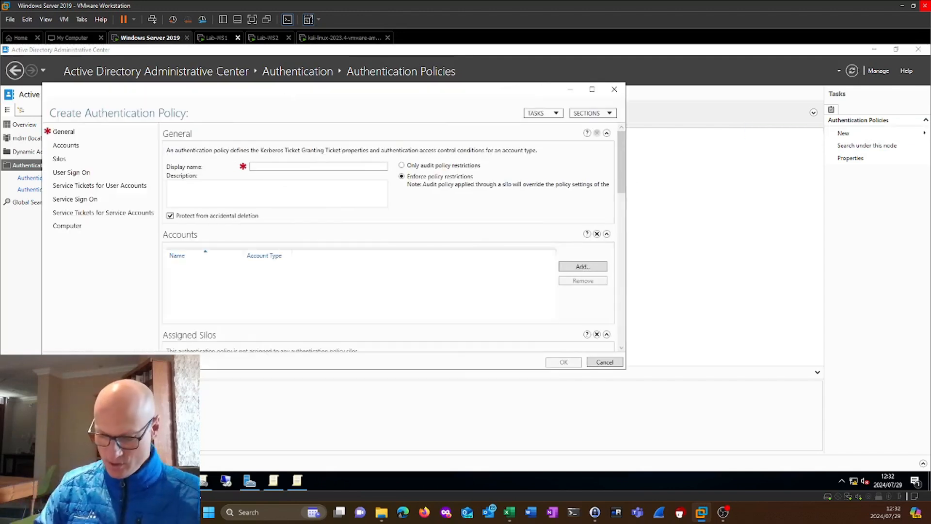
pyautogui.write('Priv-Acc')
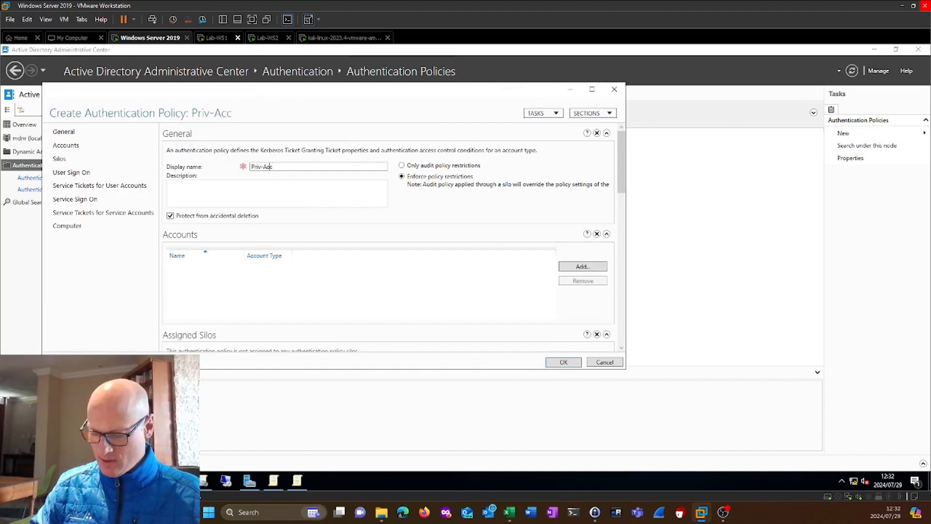
pyautogui.write('-Polixcy')
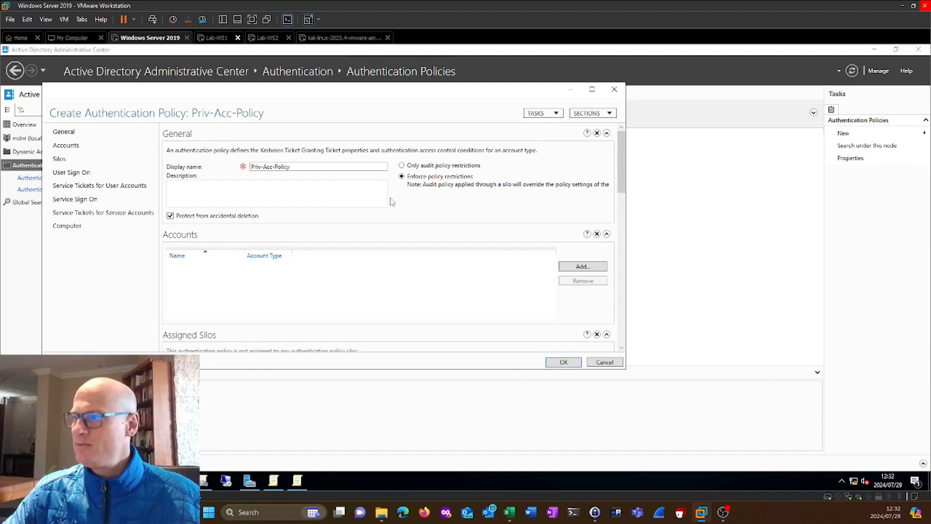
# Specify a Ticket-Granting-Ticket lifetime of 90 minutes for user accounts in Priv-Acc-Policy and save the policy.
pyautogui.scroll(-1, 304, 232)
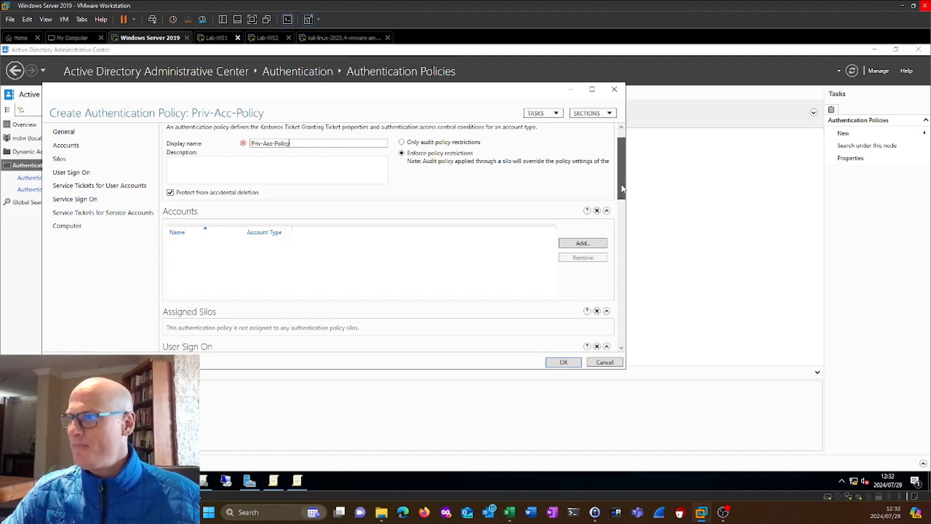
pyautogui.scroll(-1, 623, 190)
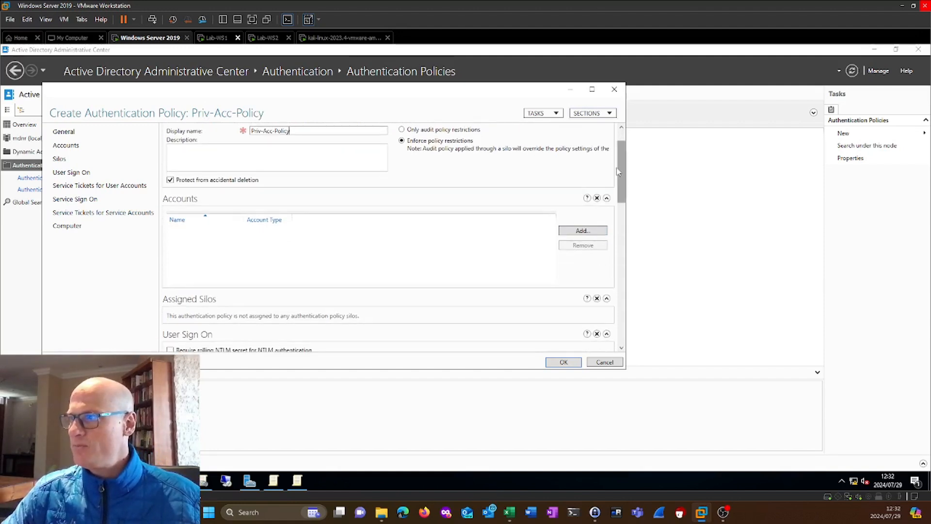
pyautogui.moveTo(617, 172); pyautogui.dragTo(633, 219)
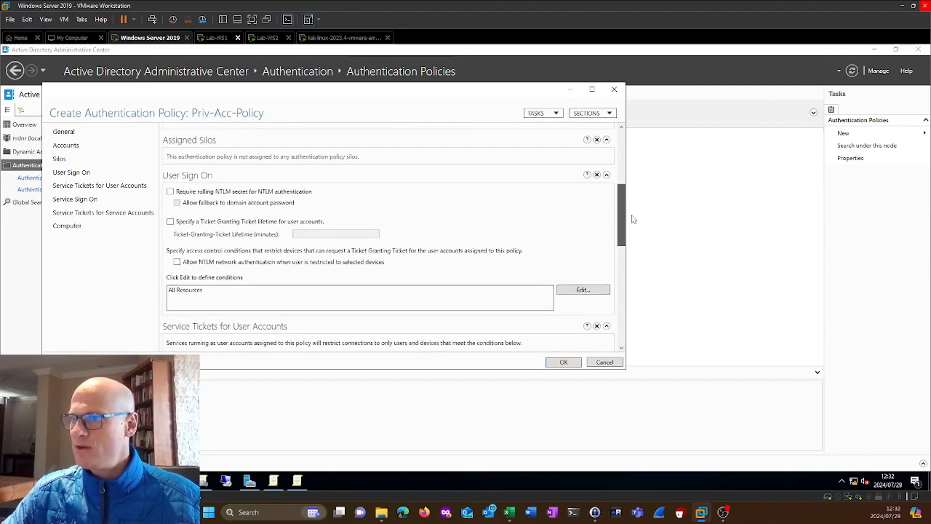
pyautogui.click(200, 222)
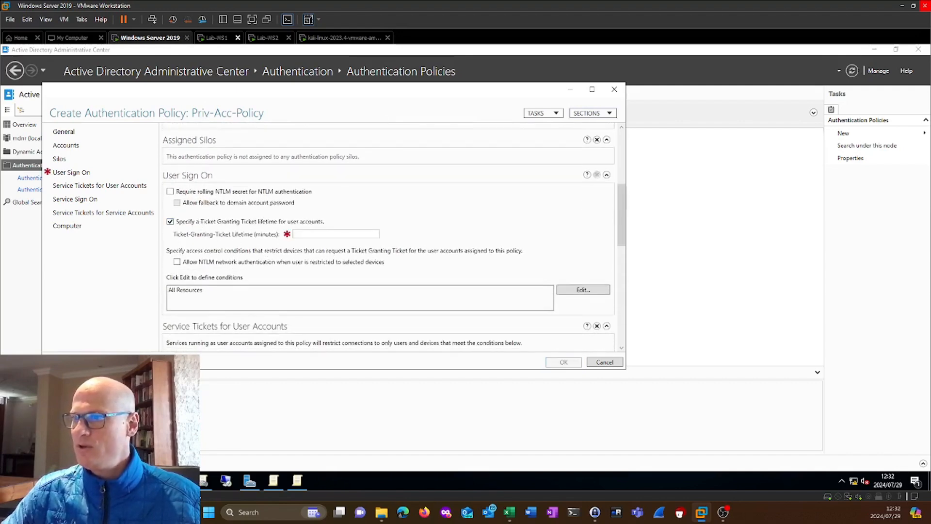
pyautogui.click(320, 234)
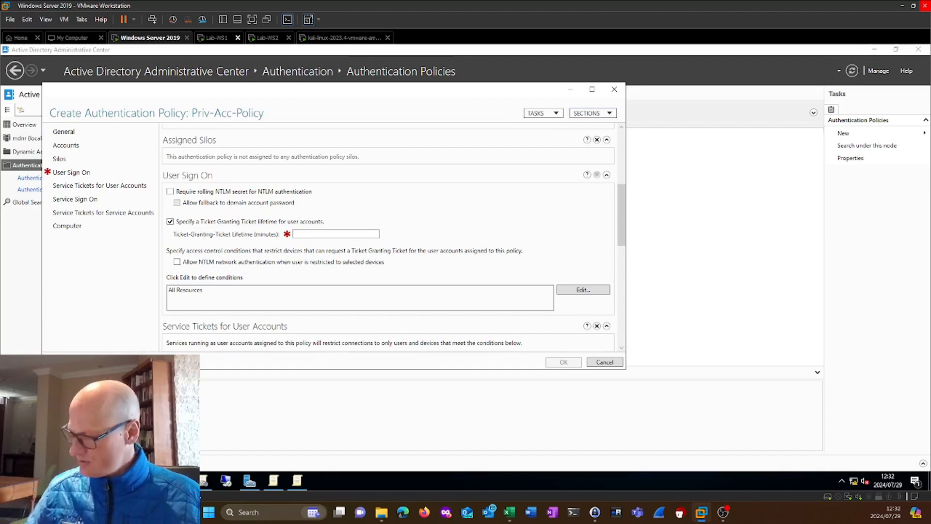
pyautogui.write('90')
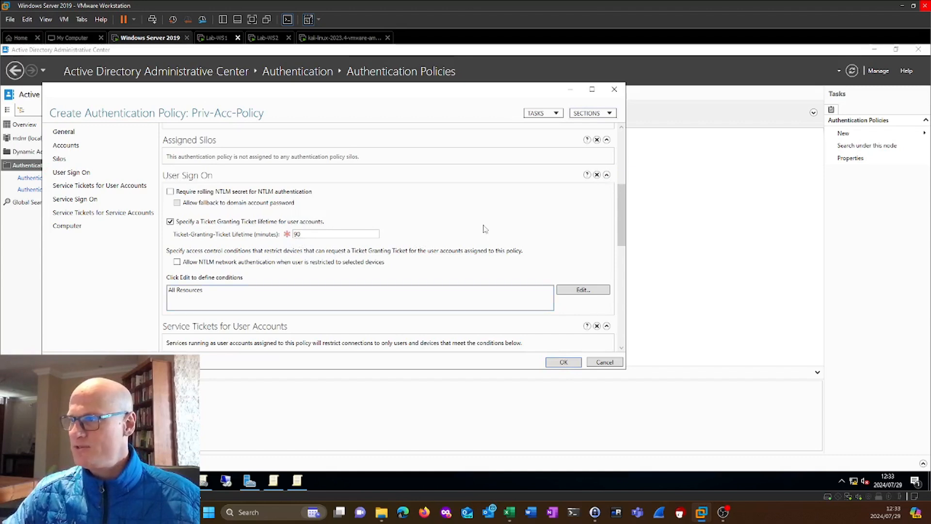
pyautogui.scroll(-3, 503, 234)
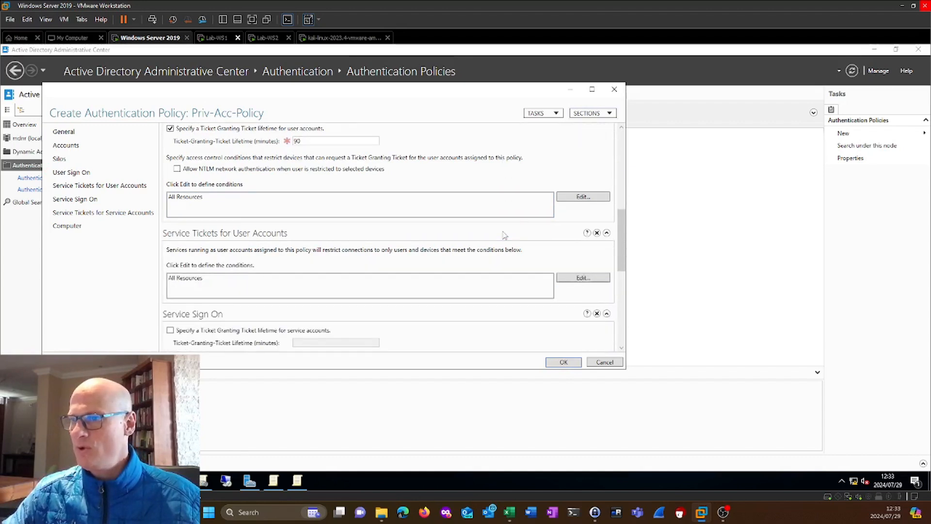
pyautogui.scroll(4, 504, 235)
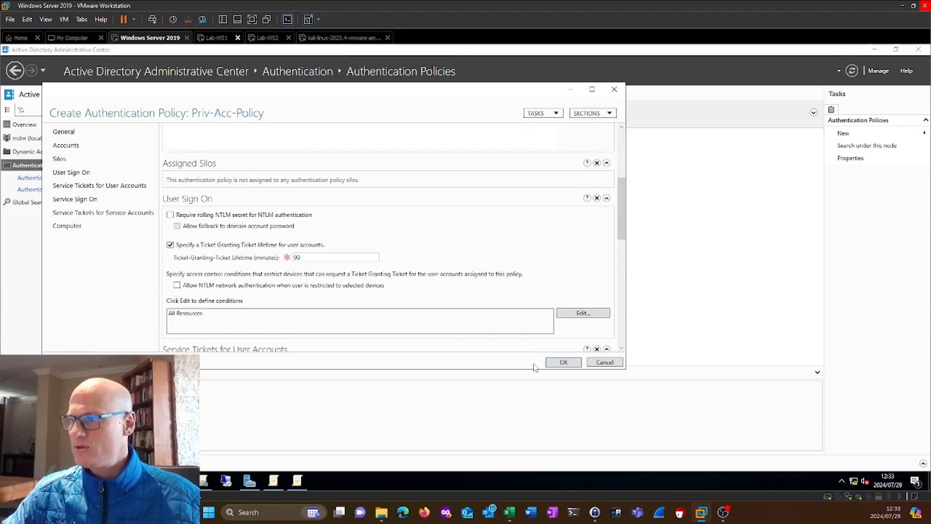
pyautogui.click(563, 363)
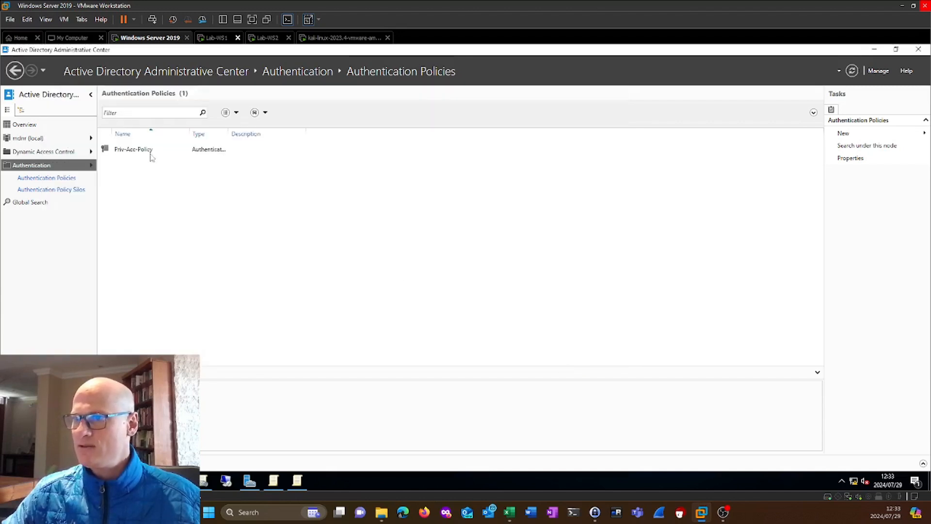
# Start a new authentication policy silo with the display name Priv-Acc-Silo and set it to enforce silo policies.
pyautogui.click(50, 190)
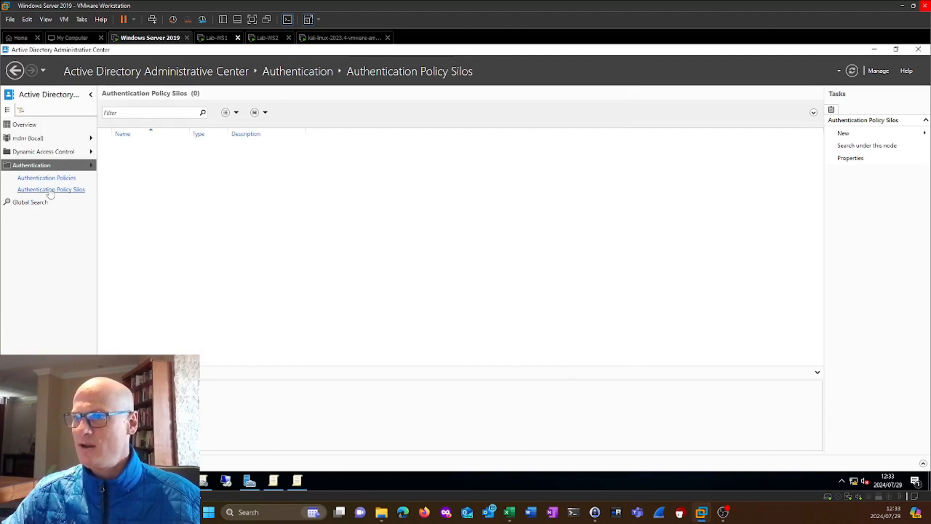
pyautogui.click(55, 179)
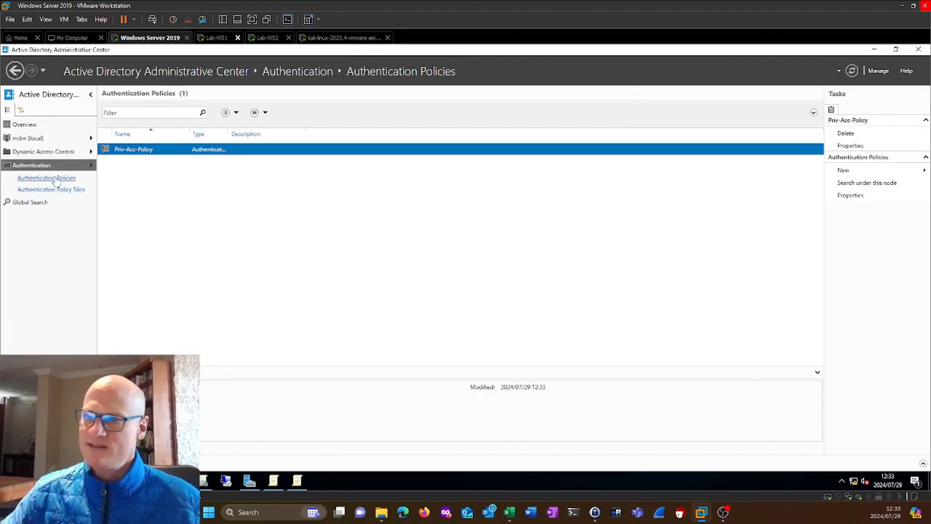
pyautogui.click(54, 191)
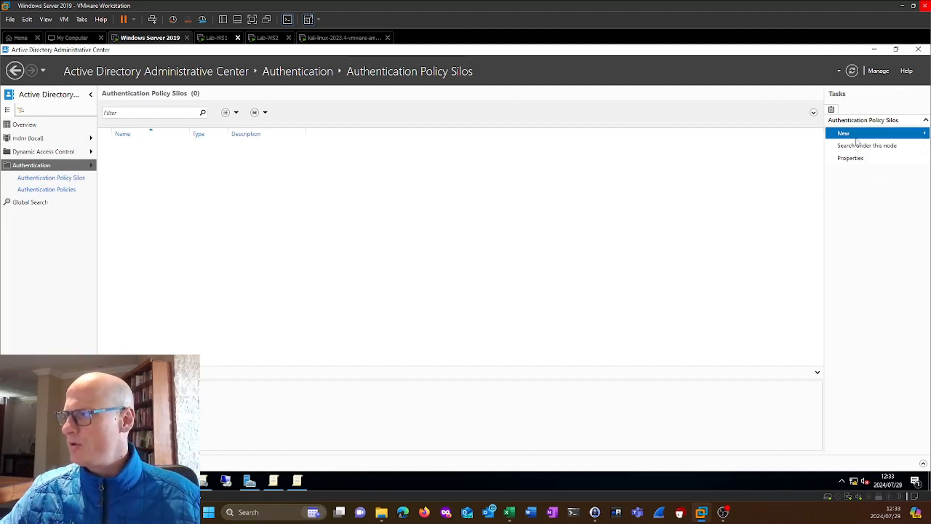
pyautogui.moveTo(856, 138)
pyautogui.click(796, 134)
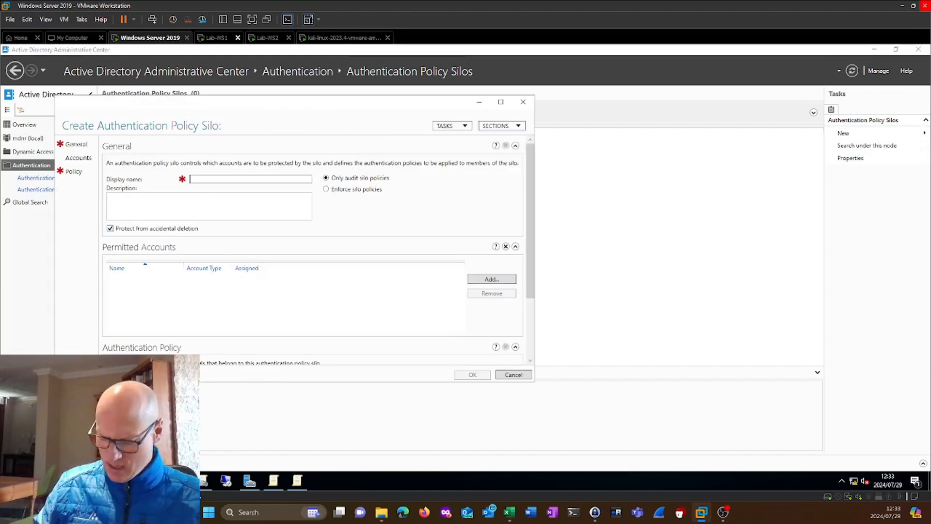
pyautogui.write('Priv-A')
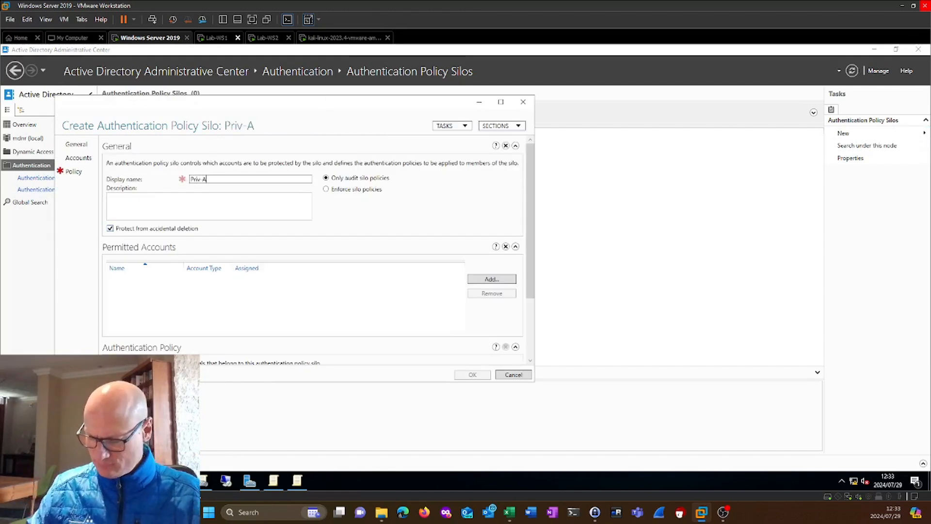
pyautogui.write('cc-Silo')
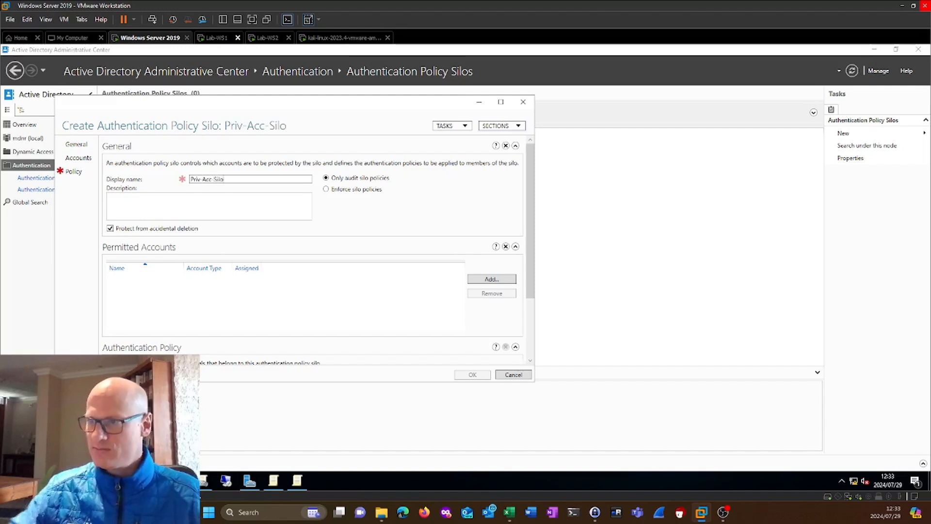
pyautogui.click(337, 189)
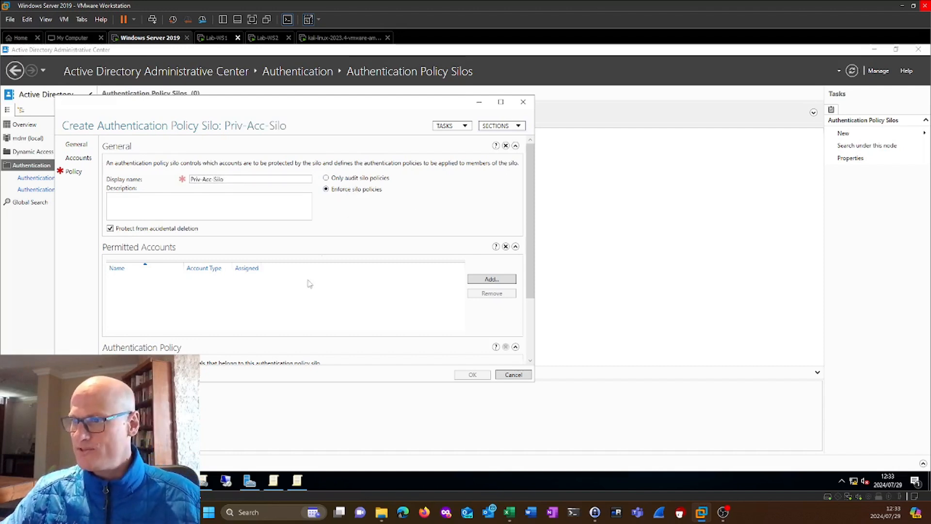
# Apply Priv-Acc-Policy as the single policy for all principals in the silo and open the selection for permitted accounts.
pyautogui.scroll(-3, 248, 338)
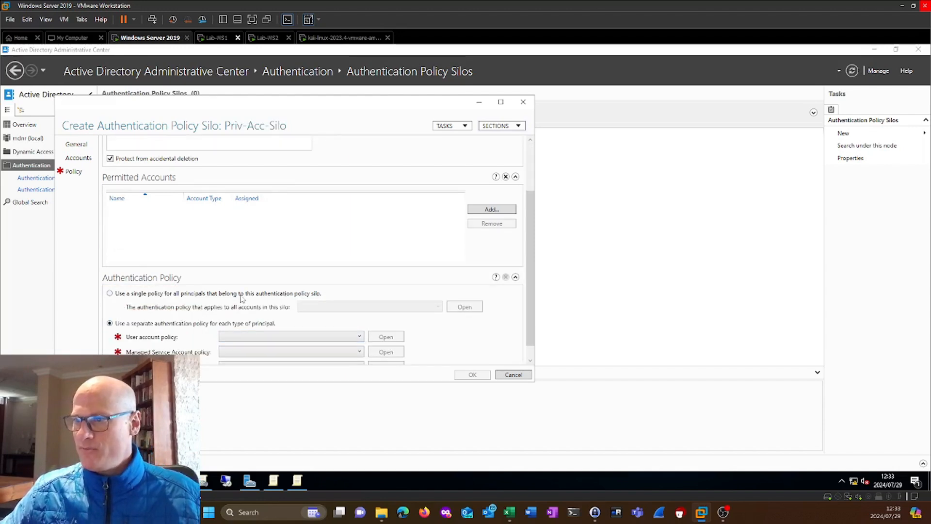
pyautogui.click(240, 294)
pyautogui.click(426, 310)
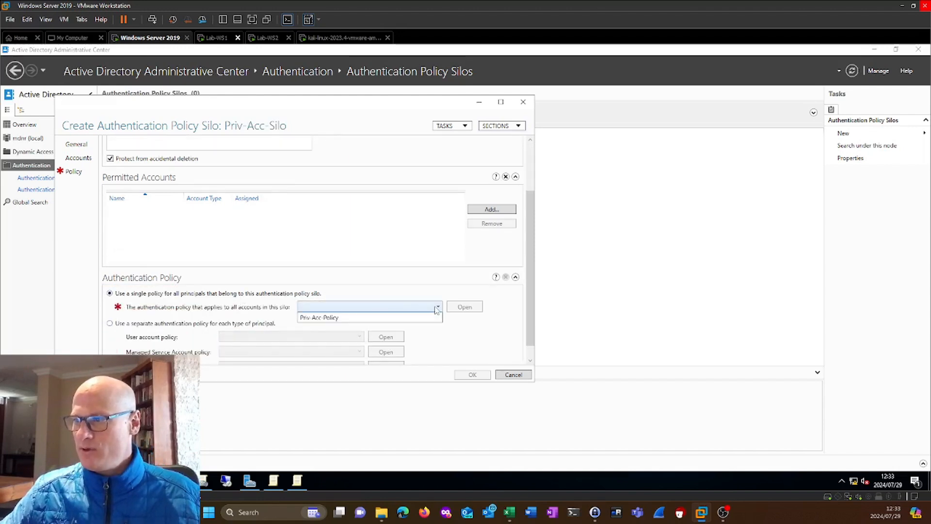
pyautogui.click(361, 319)
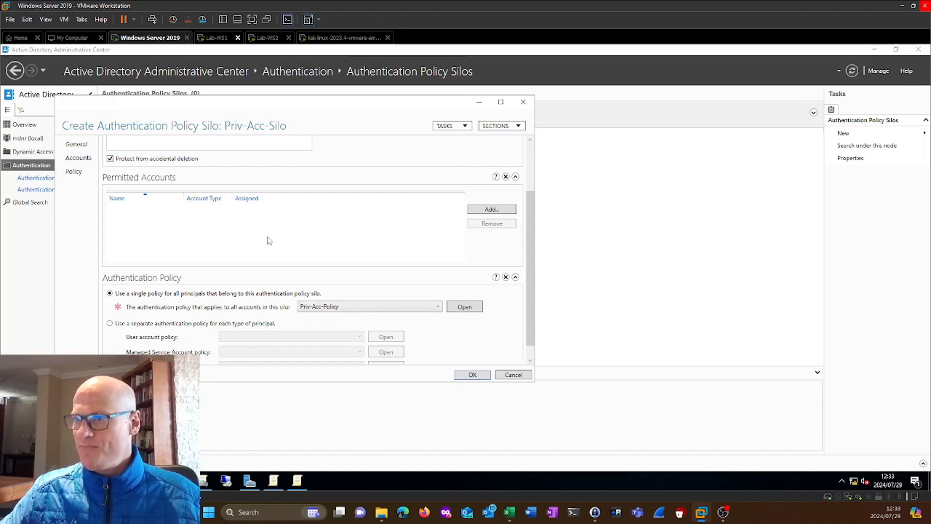
pyautogui.click(491, 209)
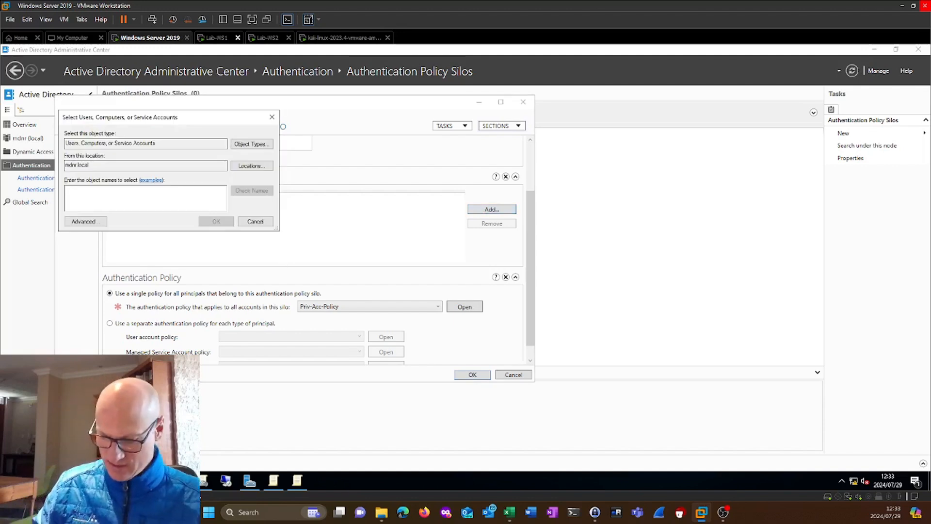
pyautogui.write('ws2')
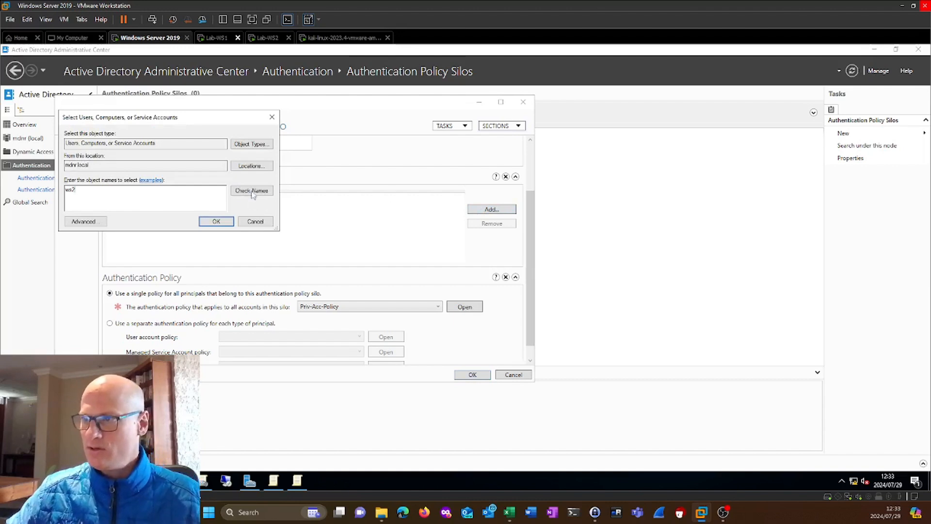
pyautogui.click(252, 191)
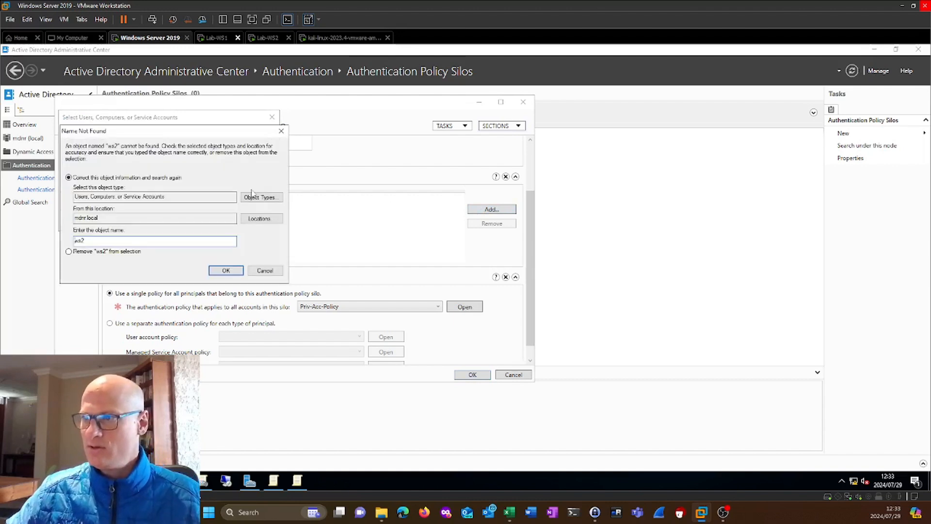
pyautogui.click(264, 271)
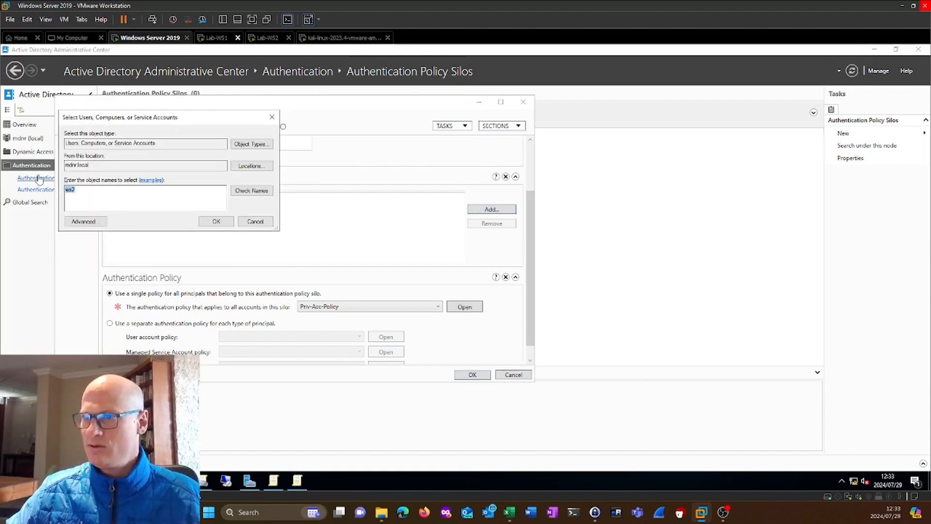
pyautogui.press('BackSpace')
# Look up the name mdnr-lab and add the computer MDNR-LAB-WS2 to the silo's permitted accounts.
pyautogui.write('mdnr lab')
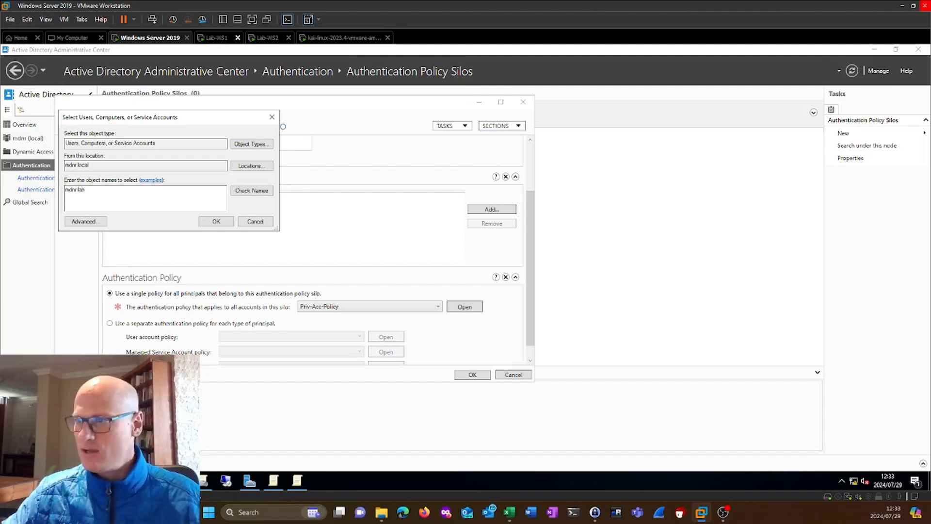
pyautogui.click(245, 191)
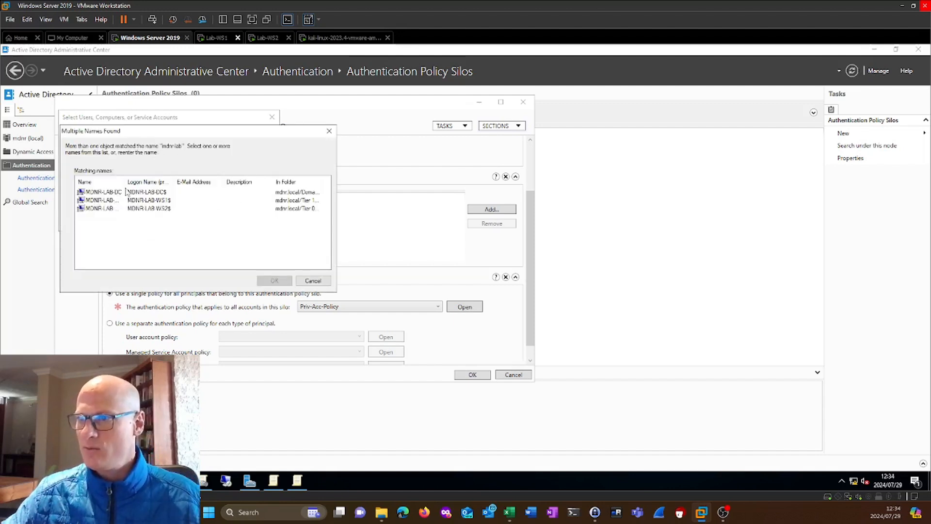
pyautogui.click(160, 209)
pyautogui.click(288, 281)
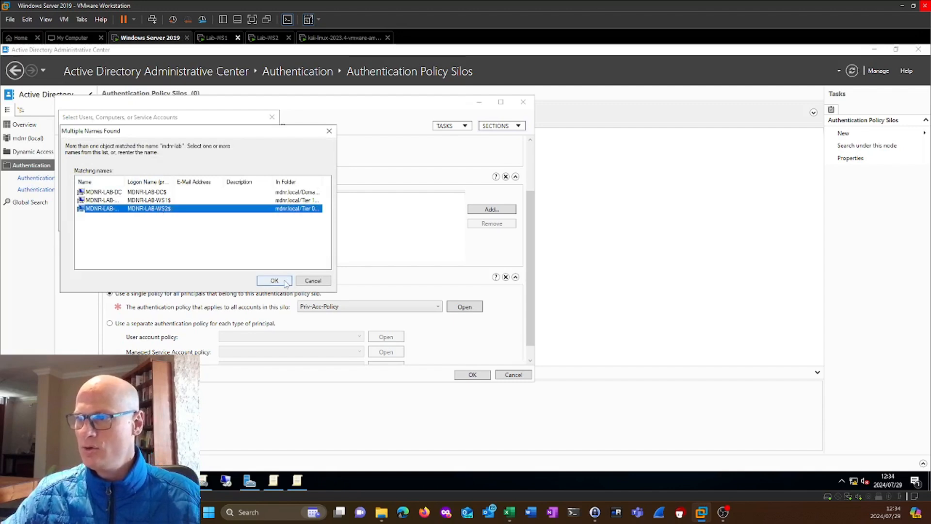
pyautogui.click(216, 222)
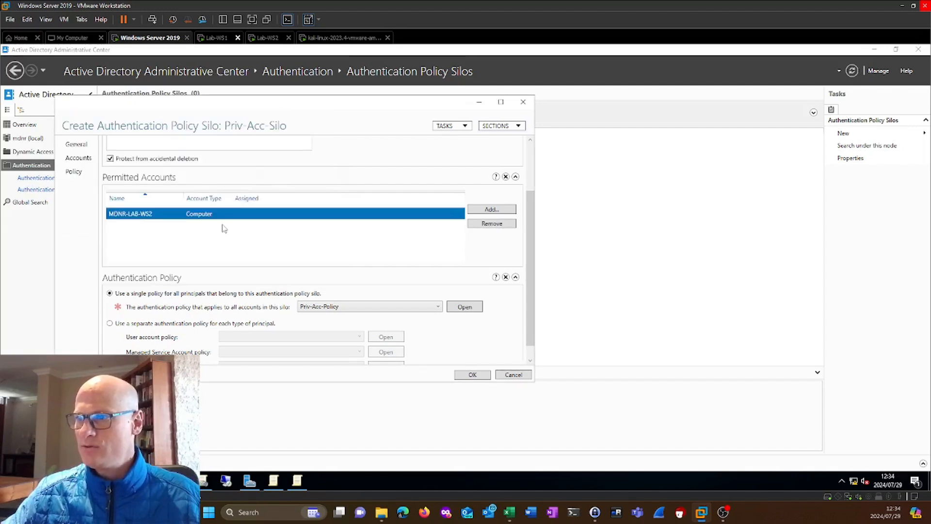
# Look up the privileged user by first name, add the first matching account to the permitted accounts, and save Priv-Acc-Silo.
pyautogui.click(491, 209)
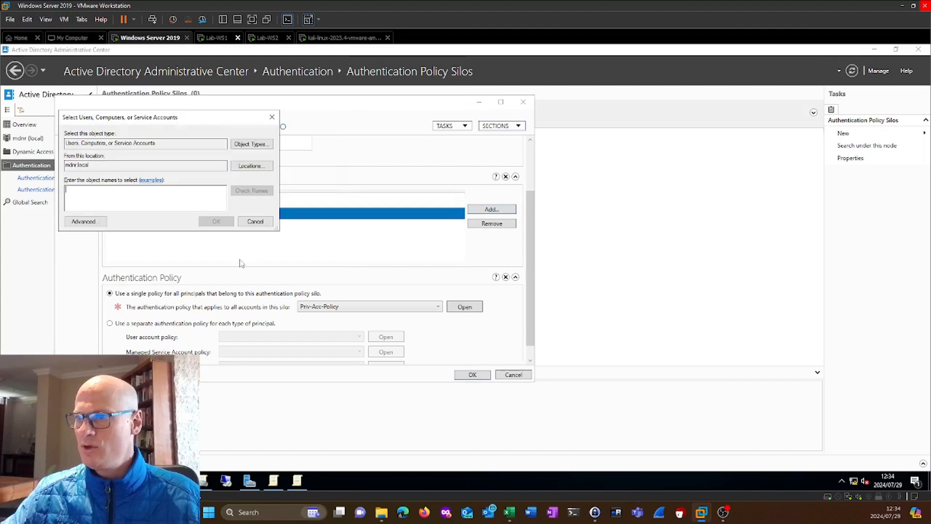
pyautogui.write('michael')
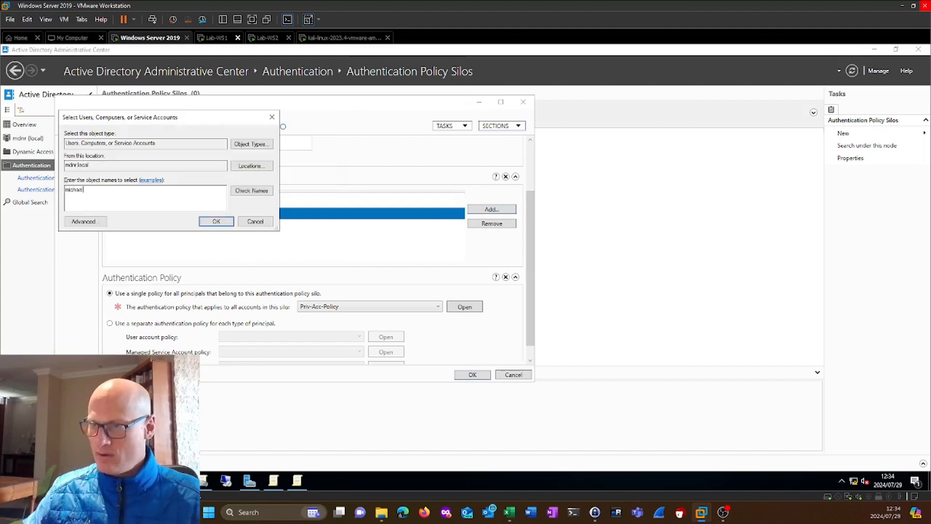
pyautogui.click(252, 190)
pyautogui.click(123, 193)
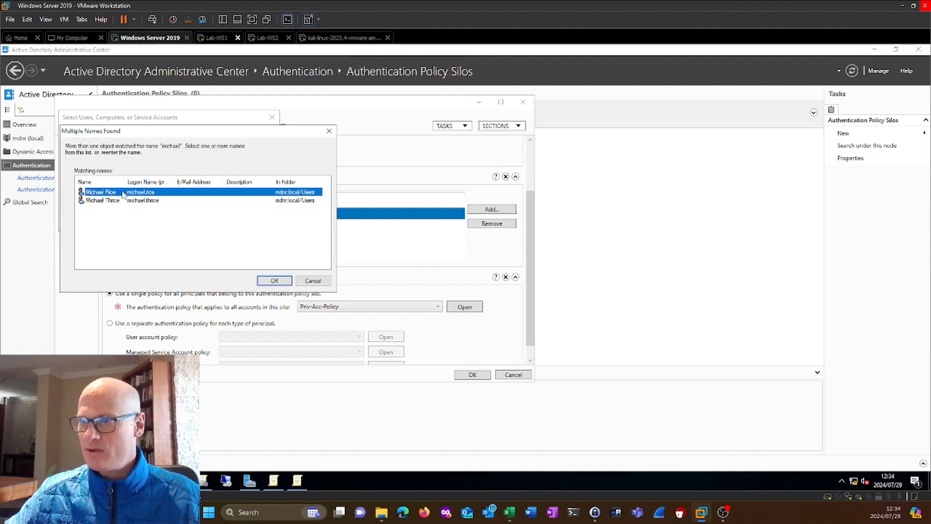
pyautogui.click(262, 280)
pyautogui.click(230, 225)
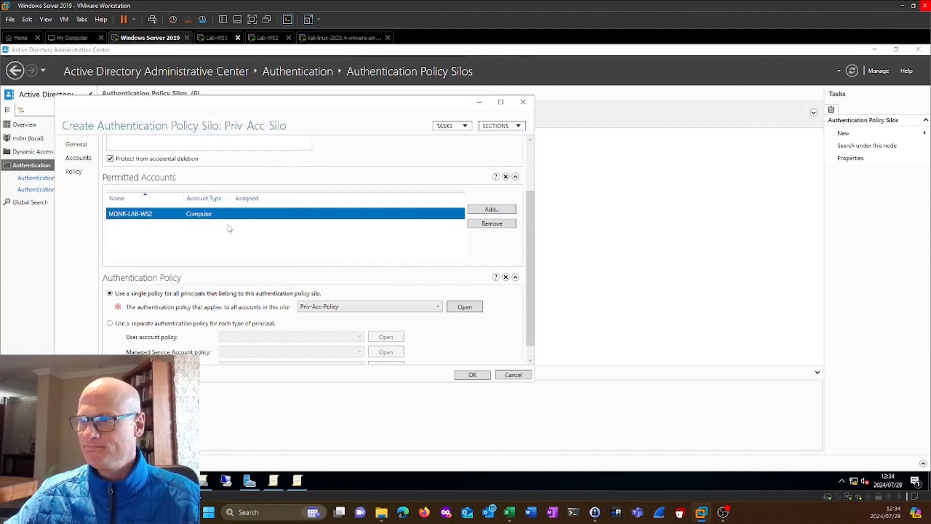
pyautogui.scroll(-1, 267, 276)
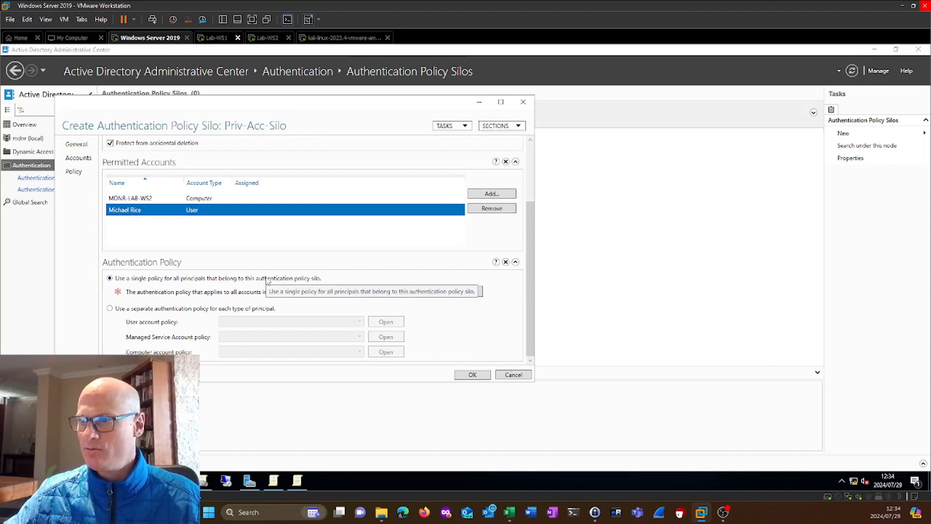
pyautogui.scroll(2, 245, 285)
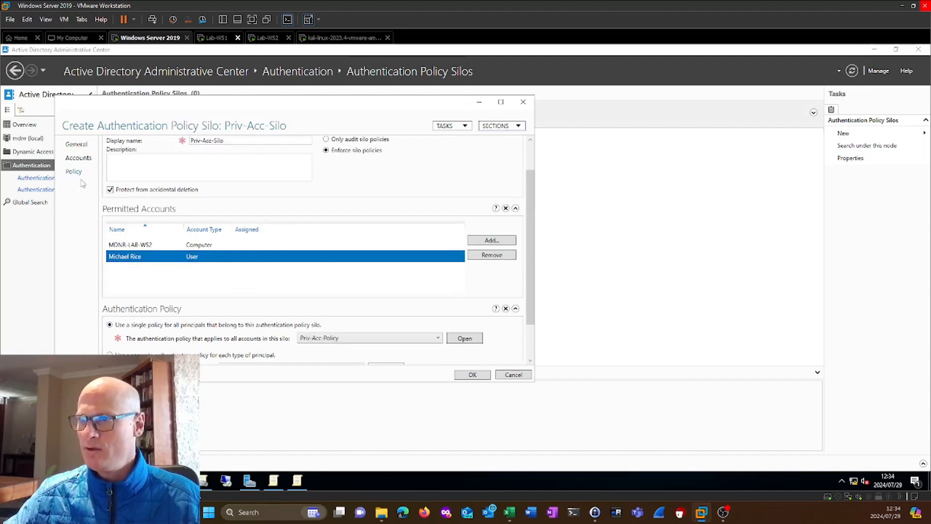
pyautogui.click(473, 375)
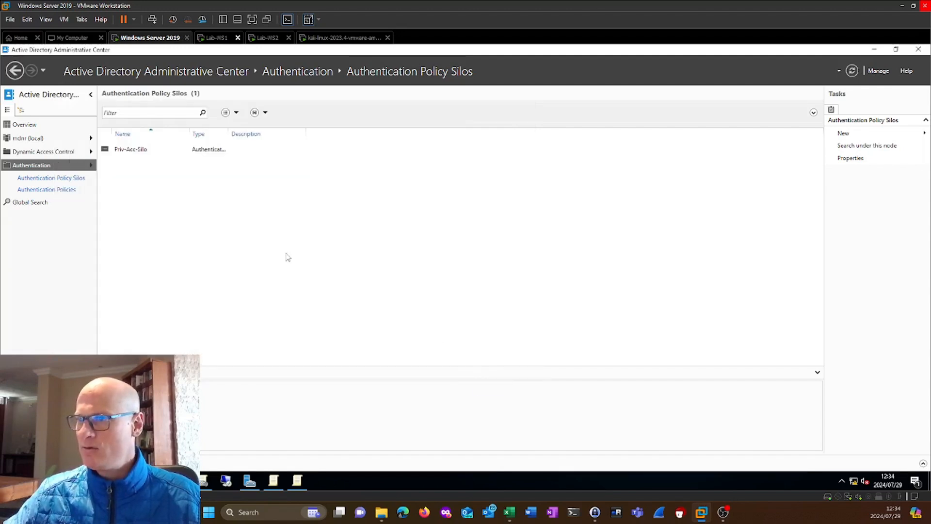
# Assign the authentication policy silo Priv-Acc-Silo to the computer MDNR-LAB-WS2 from the global search results and save its properties.
pyautogui.click(45, 204)
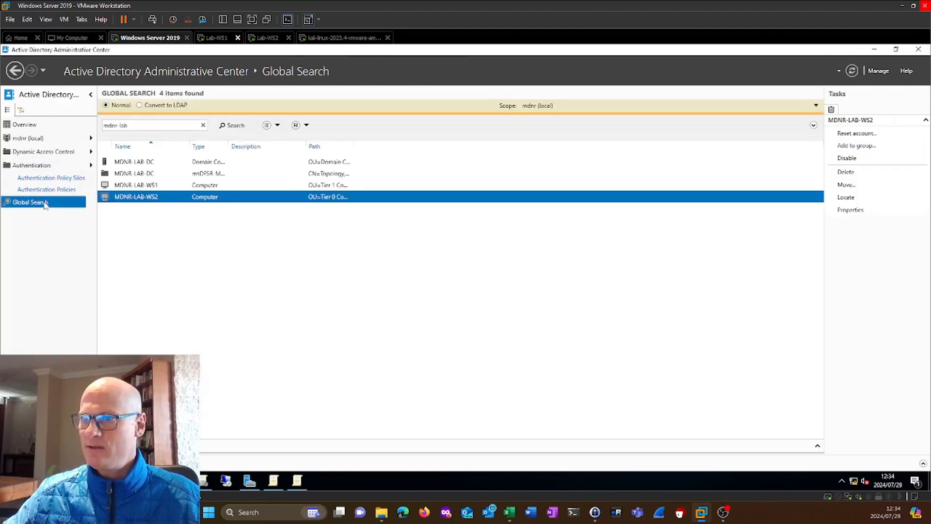
pyautogui.doubleClick(149, 199)
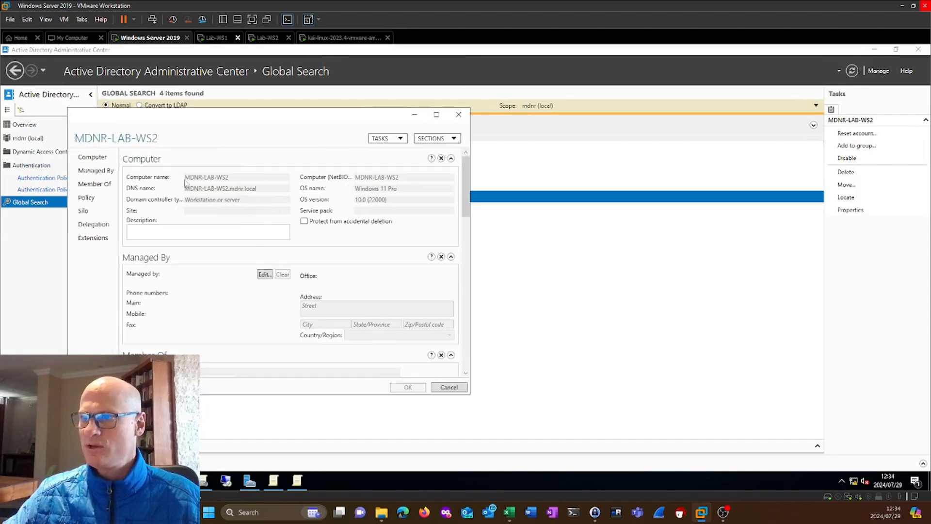
pyautogui.click(85, 212)
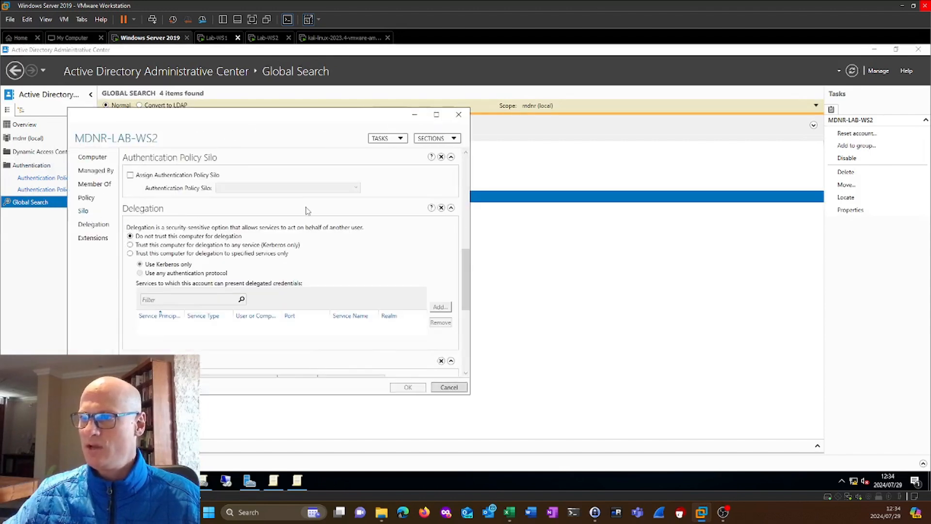
pyautogui.click(192, 177)
pyautogui.click(248, 188)
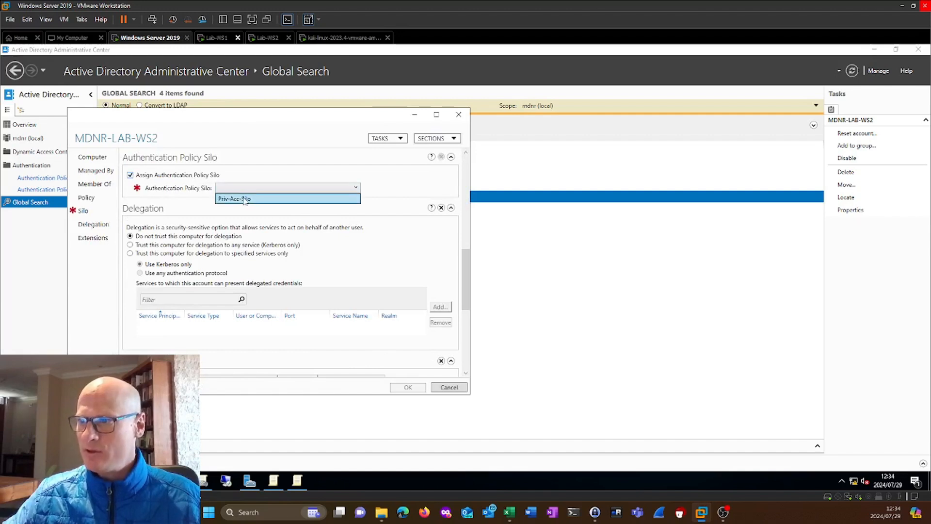
pyautogui.click(247, 200)
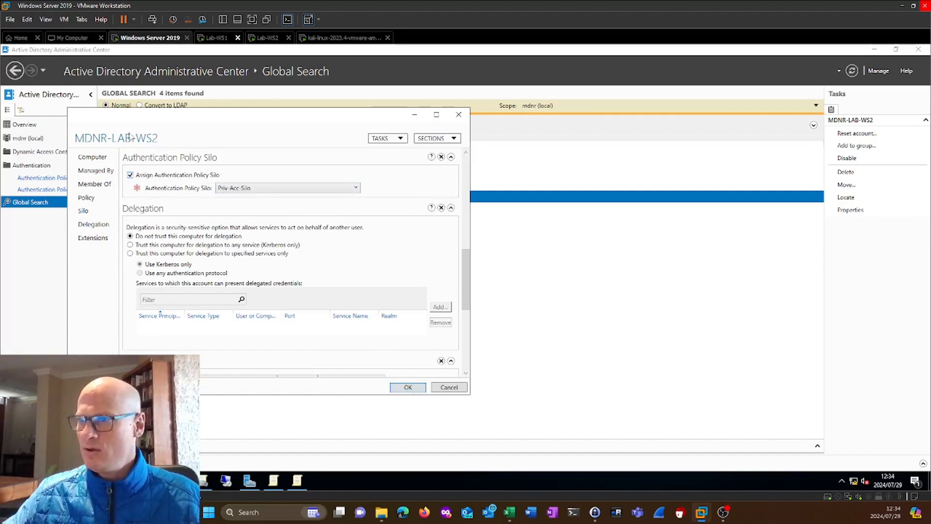
pyautogui.click(409, 388)
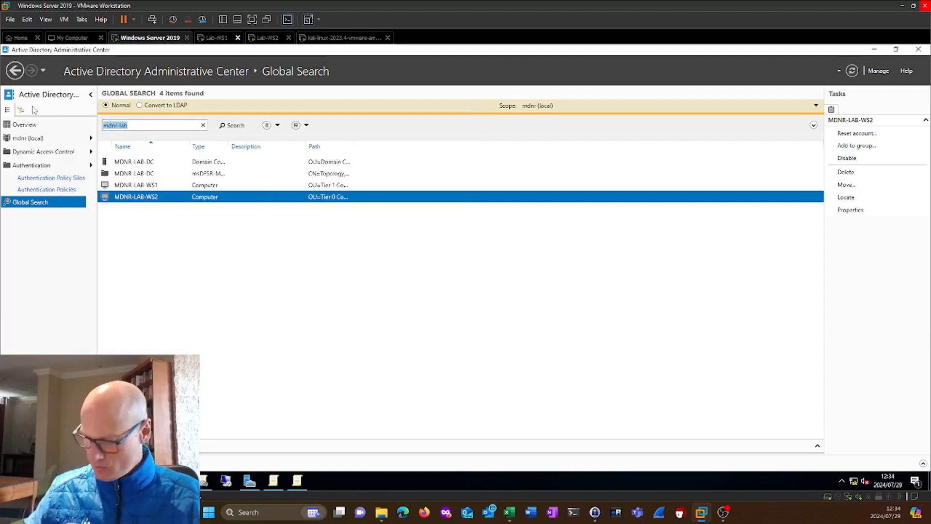
# Search globally for the privileged user's first name, assign Priv-Acc-Silo to the first matching user account, and save it.
pyautogui.write('michael')
pyautogui.press('Return')
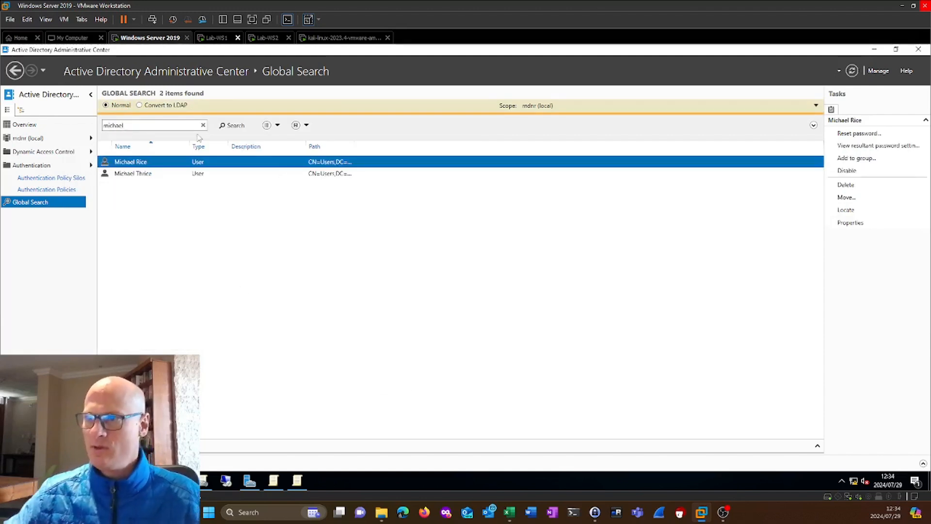
pyautogui.doubleClick(145, 161)
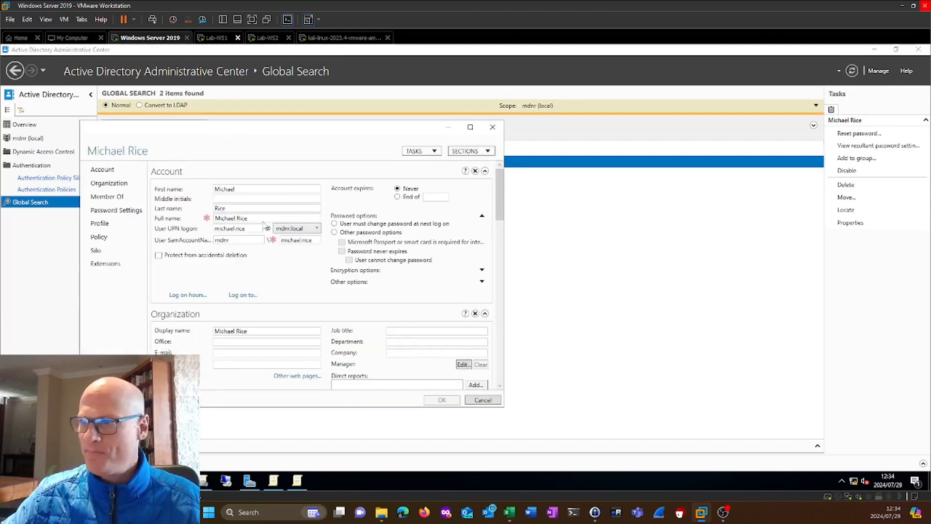
pyautogui.click(96, 251)
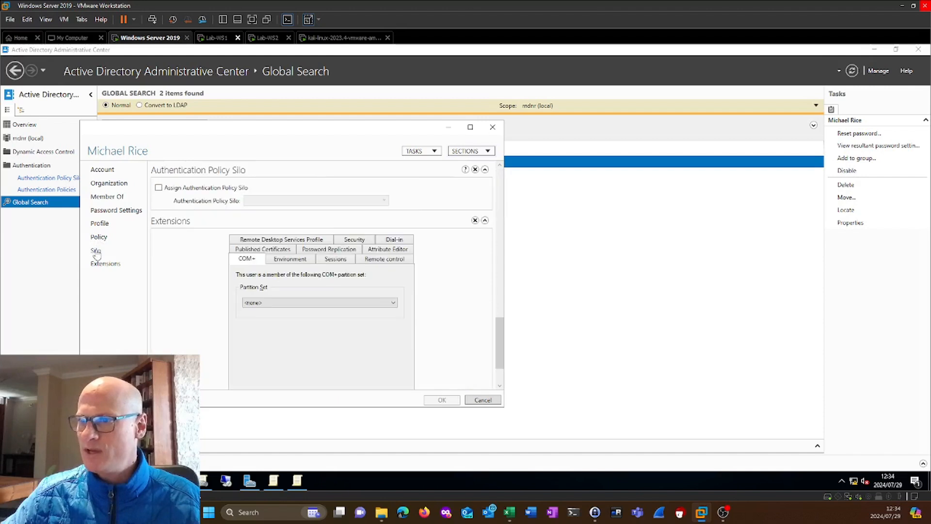
pyautogui.click(194, 188)
pyautogui.click(301, 200)
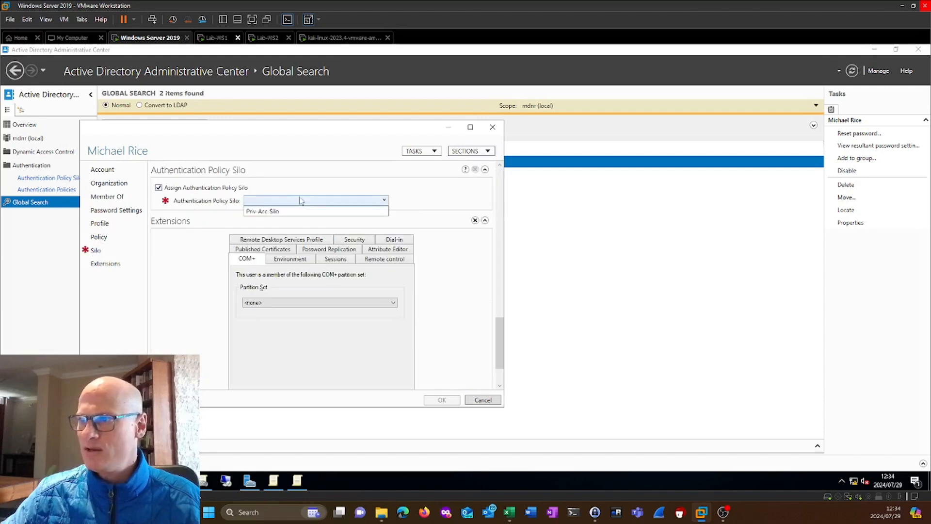
pyautogui.click(264, 211)
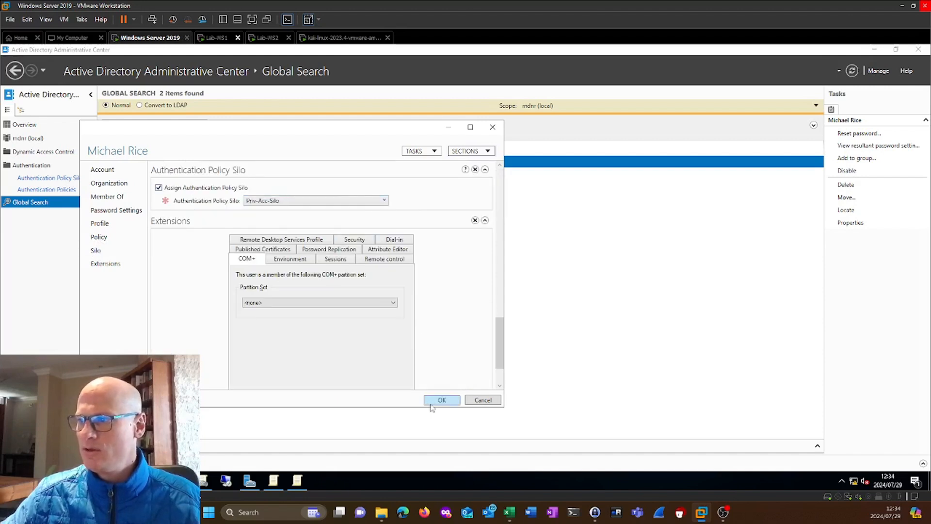
pyautogui.click(439, 401)
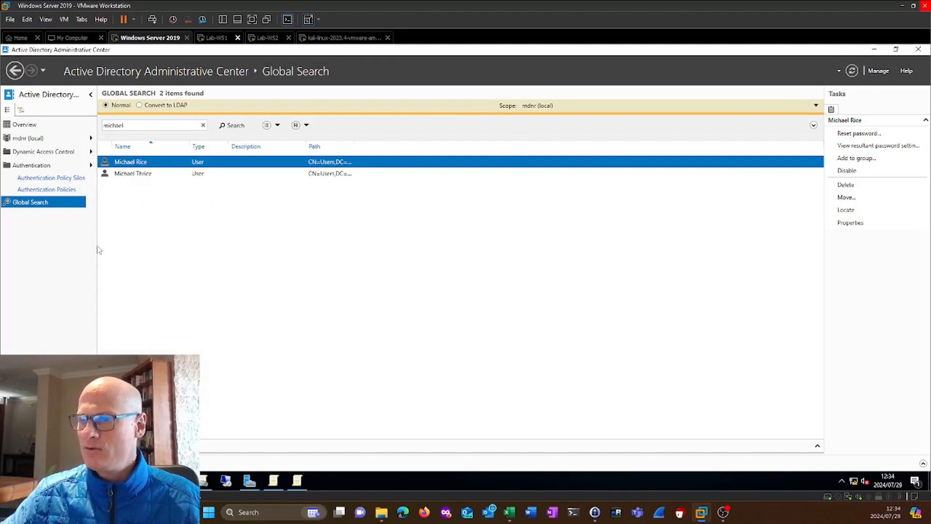
# Open the Priv-Acc-Policy authentication policy and examine its assigned silos and user sign-on settings.
pyautogui.click(52, 190)
pyautogui.doubleClick(188, 151)
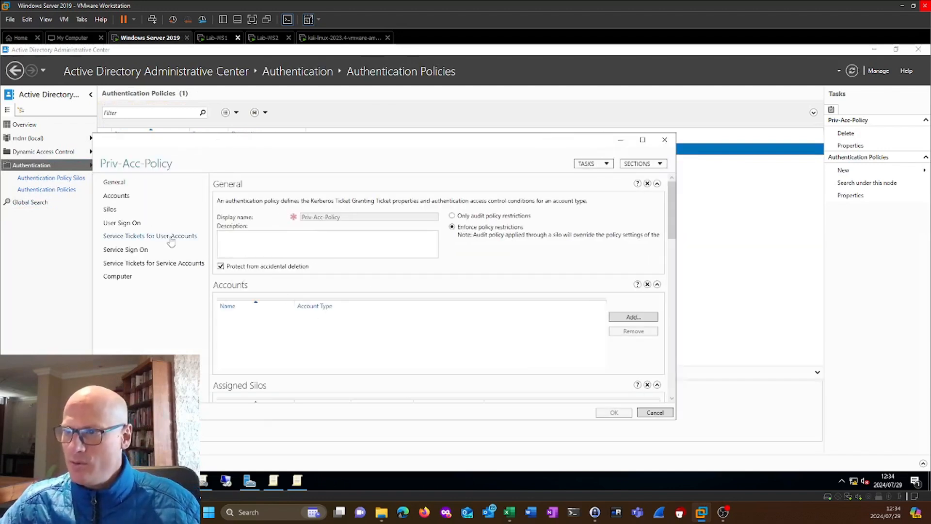
pyautogui.scroll(-1, 466, 279)
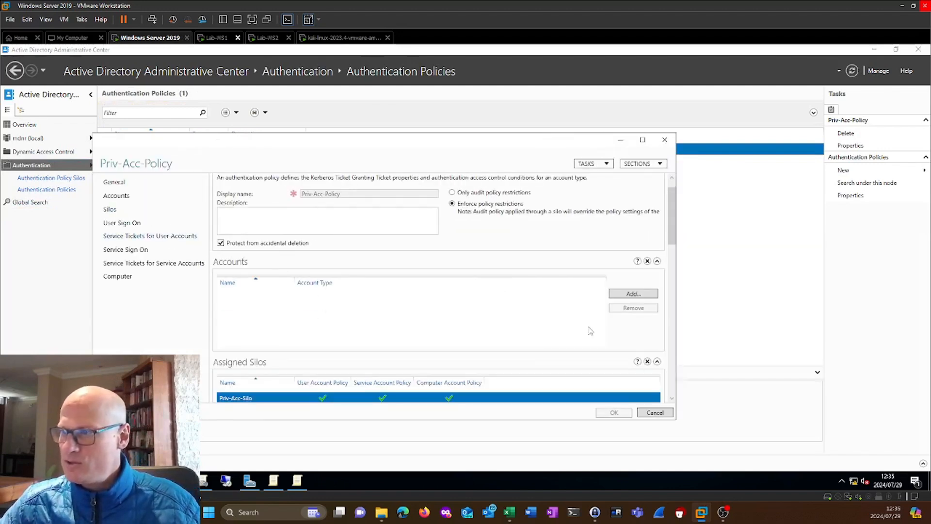
pyautogui.scroll(-1, 672, 256)
pyautogui.scroll(-6, 672, 256)
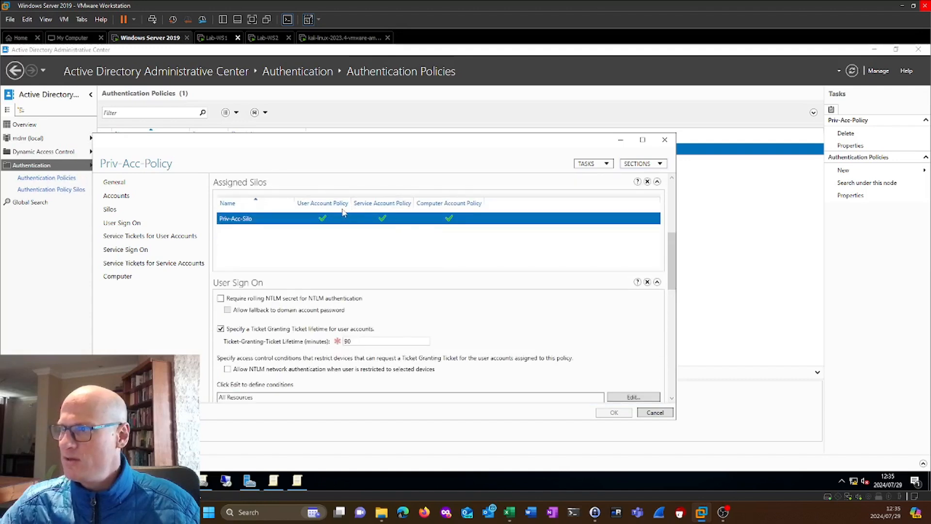
# Look up the privileged user by first name and add that account to the Accounts section of Priv-Acc-Policy.
pyautogui.moveTo(671, 247); pyautogui.dragTo(673, 142)
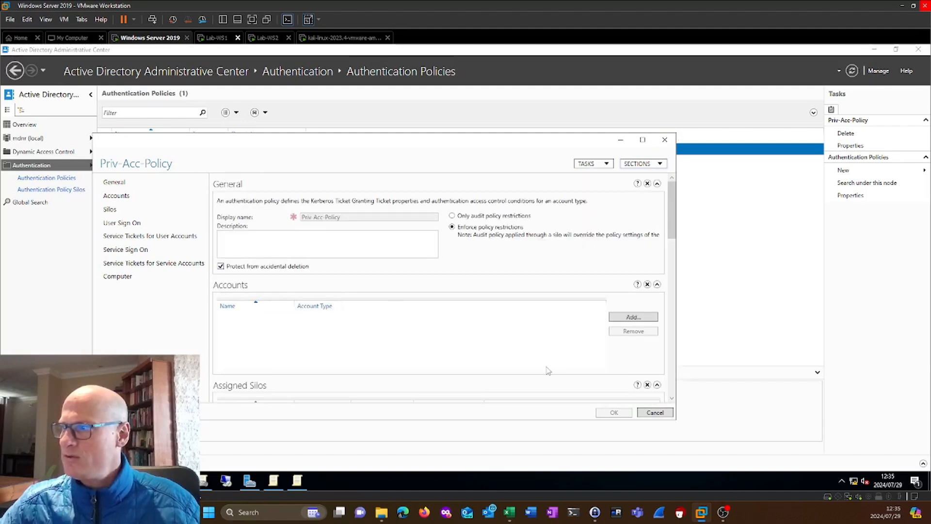
pyautogui.click(636, 317)
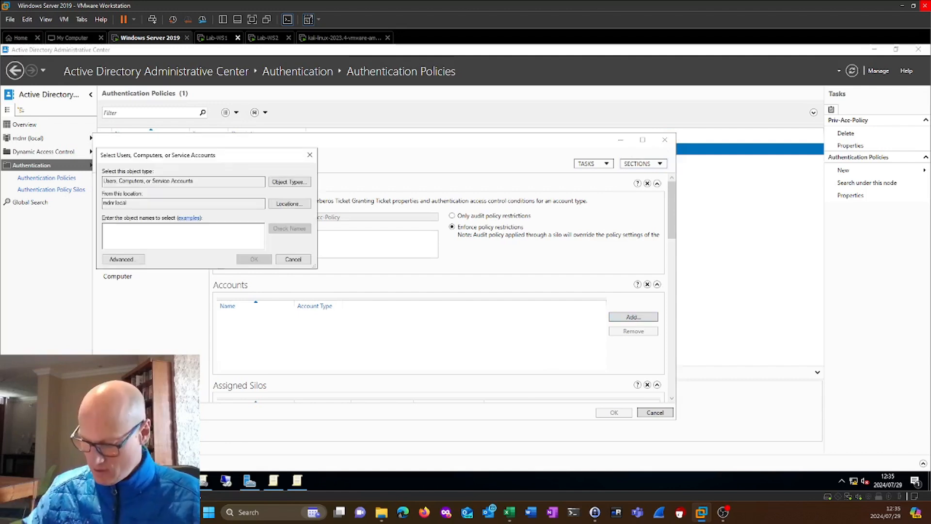
pyautogui.write('michael')
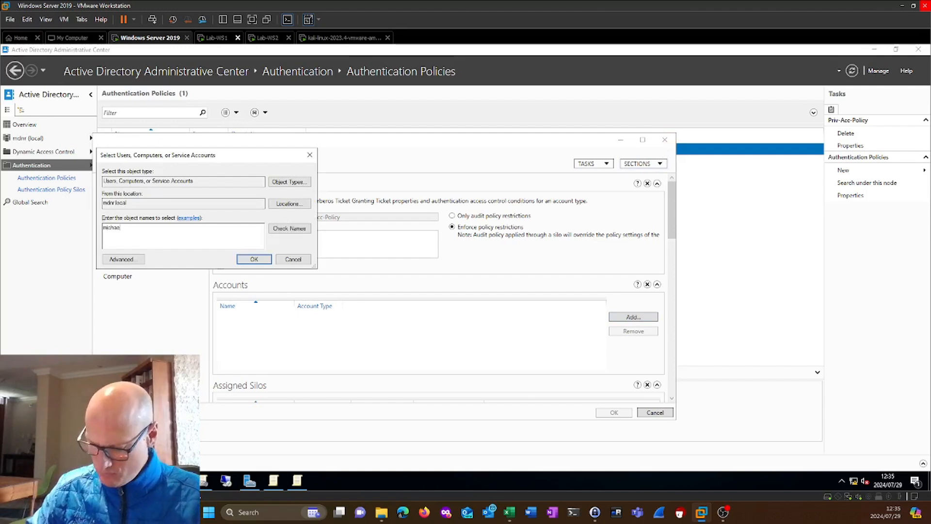
pyautogui.click(290, 228)
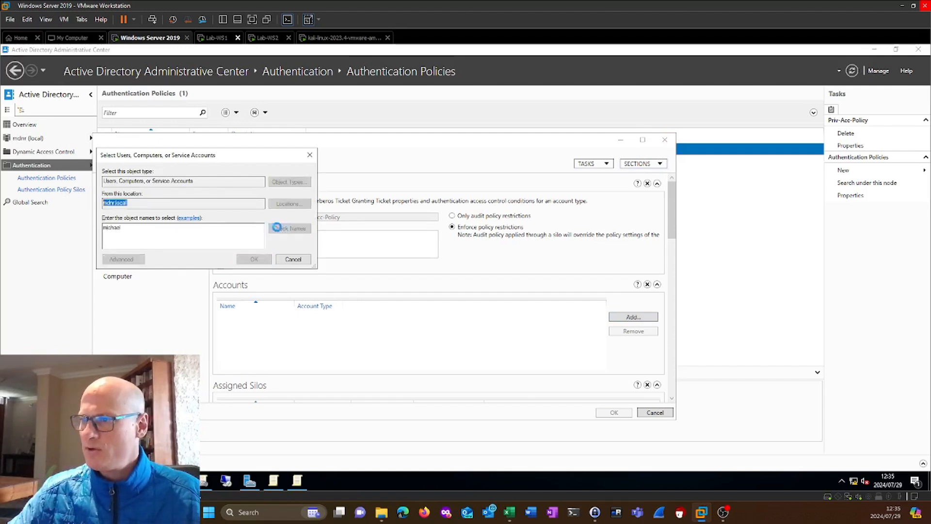
pyautogui.doubleClick(160, 231)
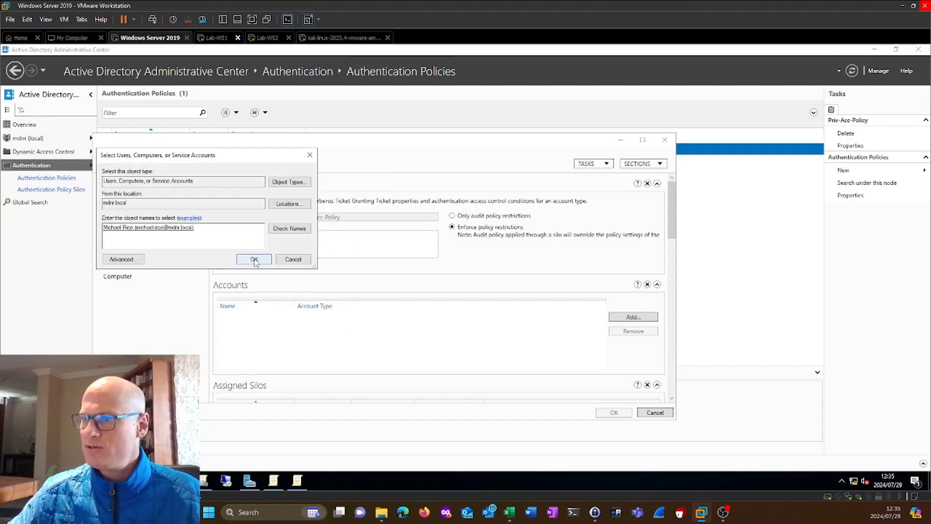
pyautogui.click(254, 259)
# Search for accounts matching "mdnr-lab" and add the computer MDNR-LAB-WS2 to the accounts of Priv-Acc-Policy.
pyautogui.click(625, 317)
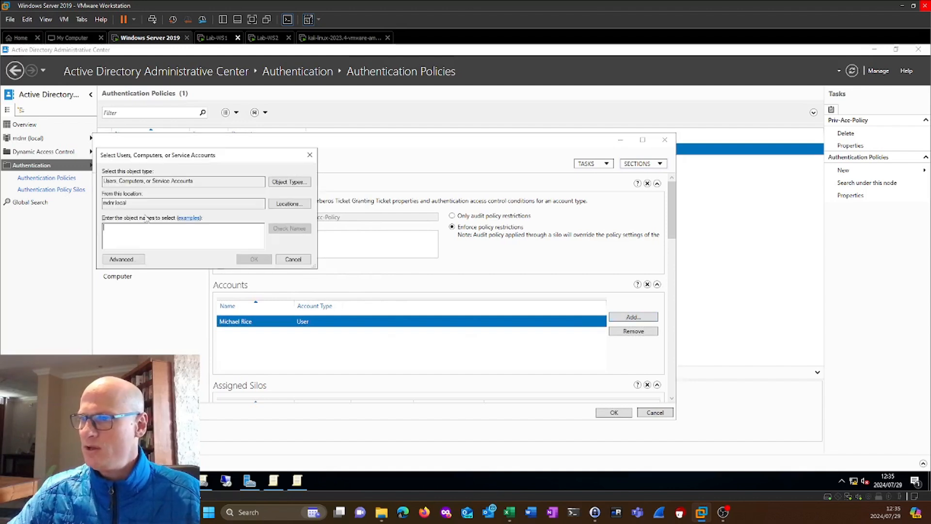
pyautogui.write('ws')
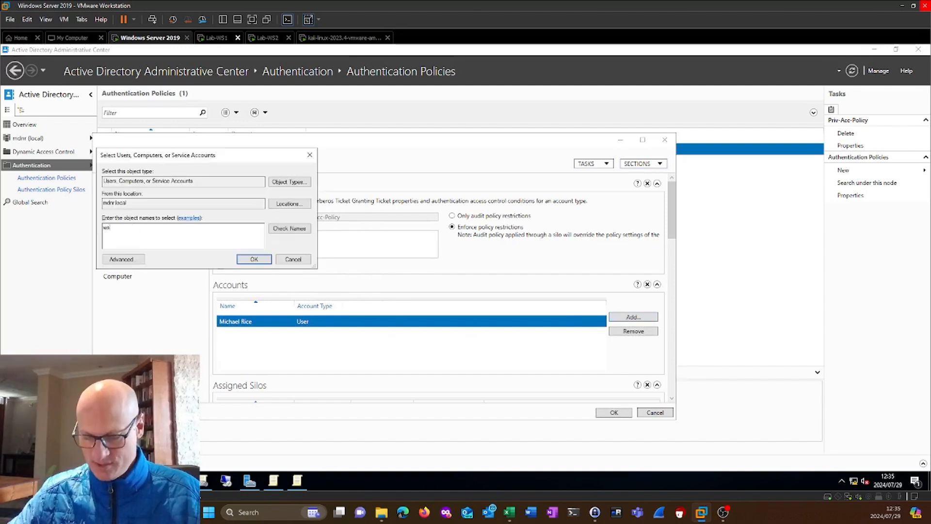
pyautogui.write('1')
pyautogui.press('BackSpace')
pyautogui.press('BackSpace')
pyautogui.press('BackSpace')
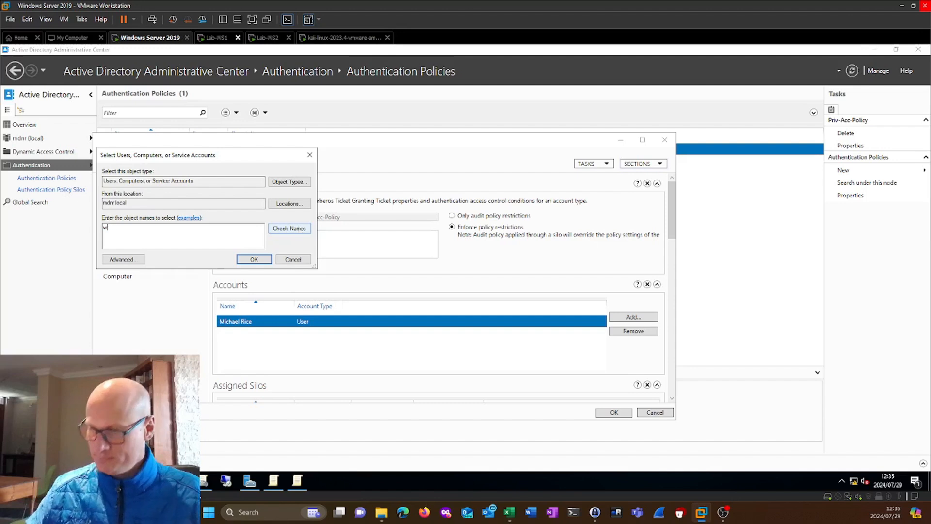
pyautogui.write('mdnr')
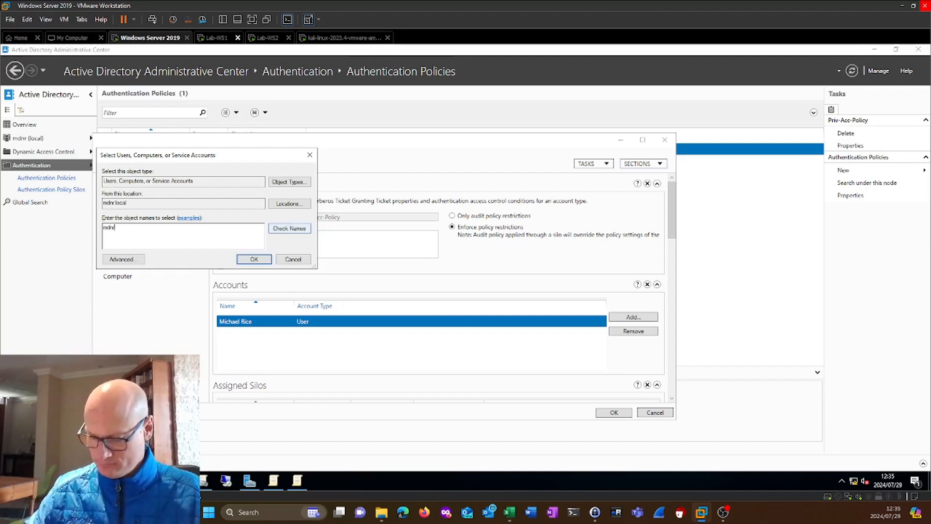
pyautogui.write('lab')
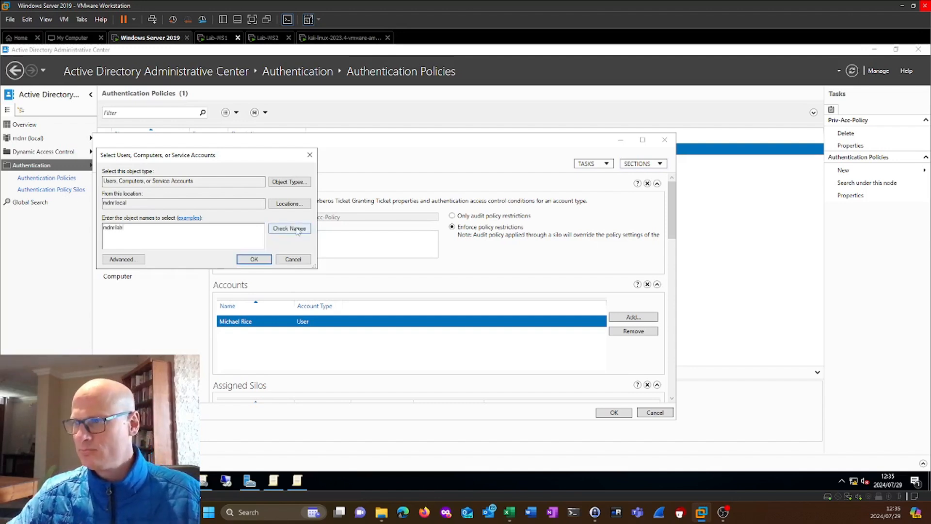
pyautogui.click(254, 259)
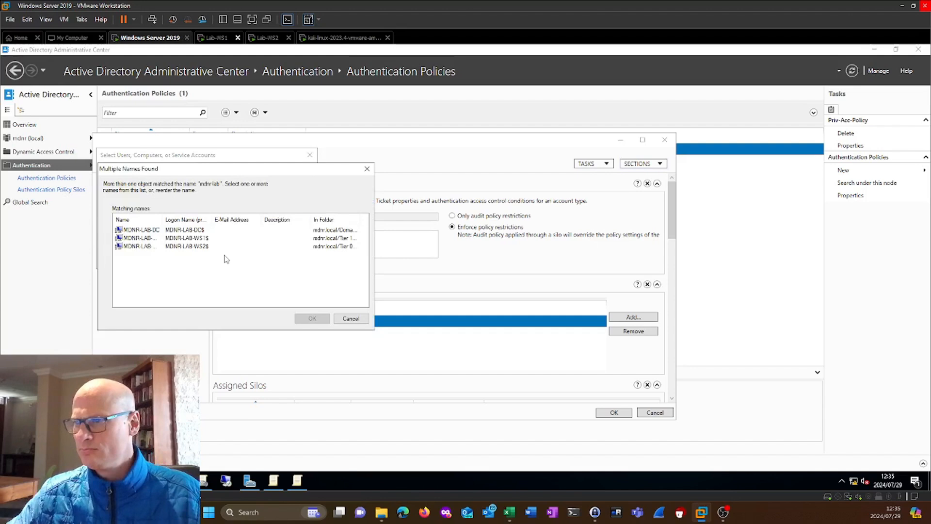
pyautogui.doubleClick(185, 246)
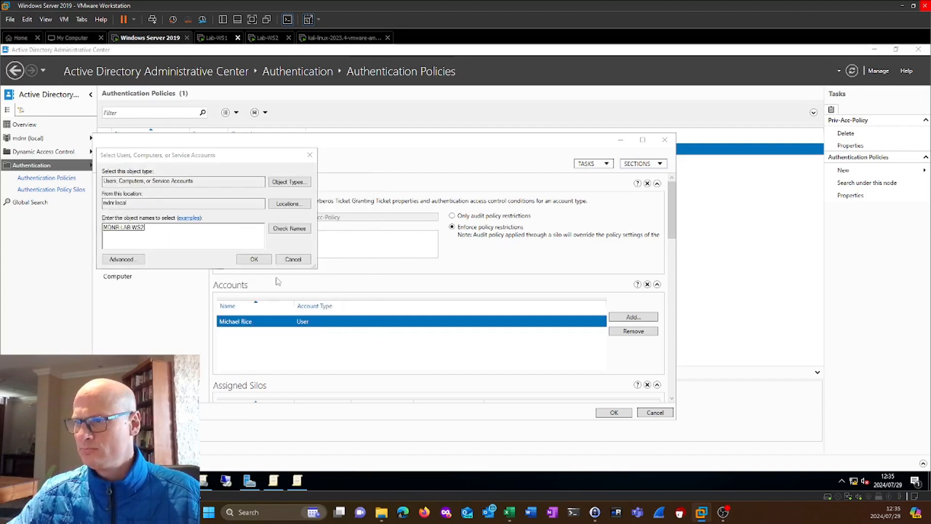
pyautogui.click(253, 259)
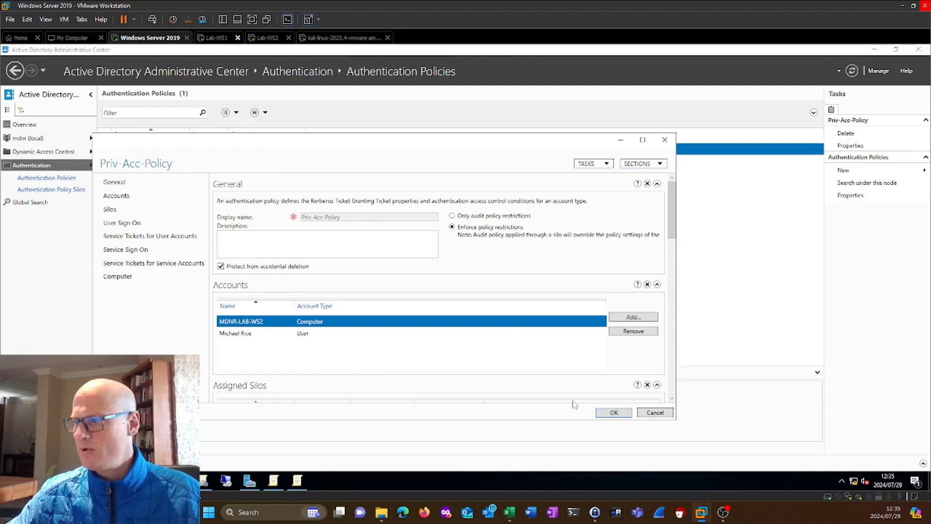
# Review the assigned silos and general settings of Priv-Acc-Policy, and save the policy.
pyautogui.click(112, 210)
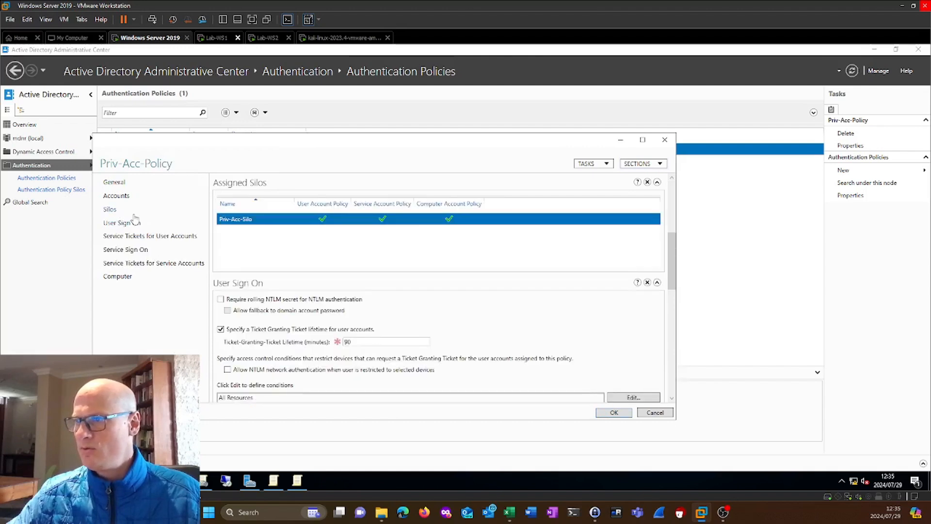
pyautogui.click(114, 181)
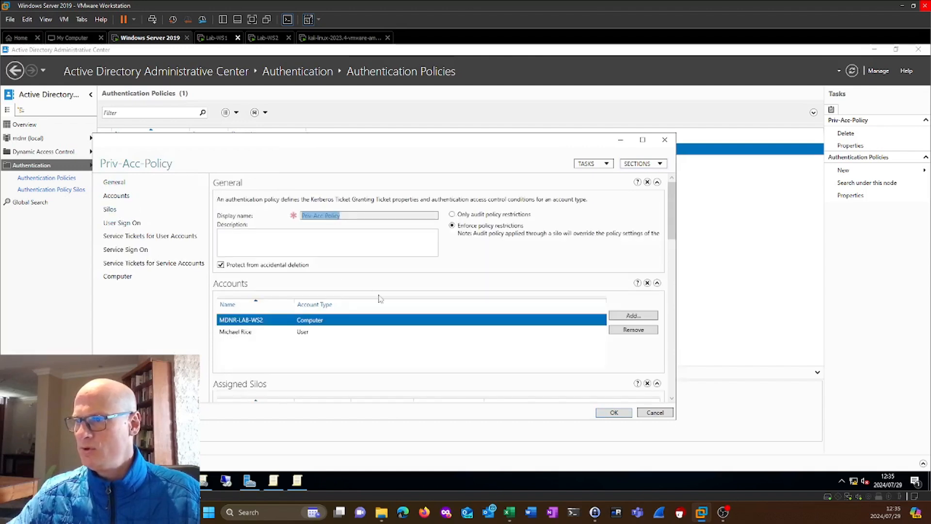
pyautogui.click(603, 413)
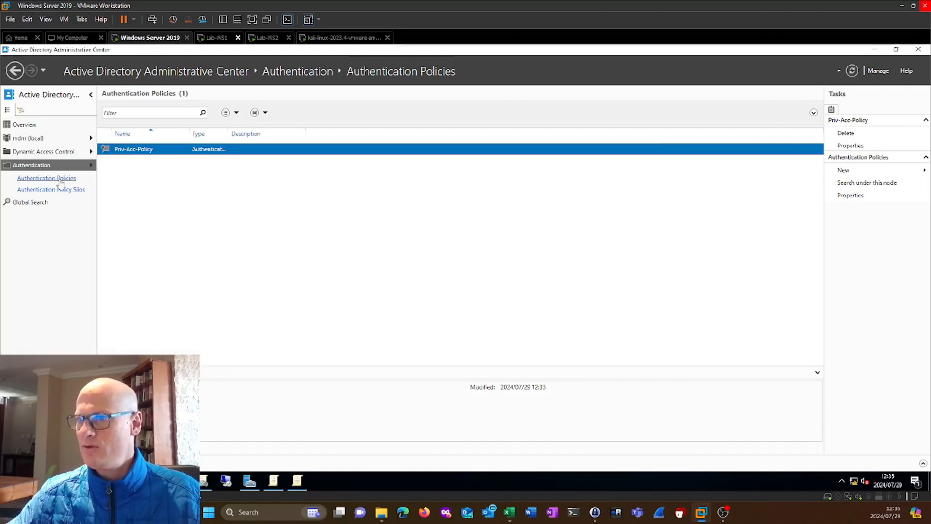
# Reopen Priv-Acc-Policy, remove the privileged user and MDNR-LAB-WS2 from its accounts, and save the policy.
pyautogui.doubleClick(156, 154)
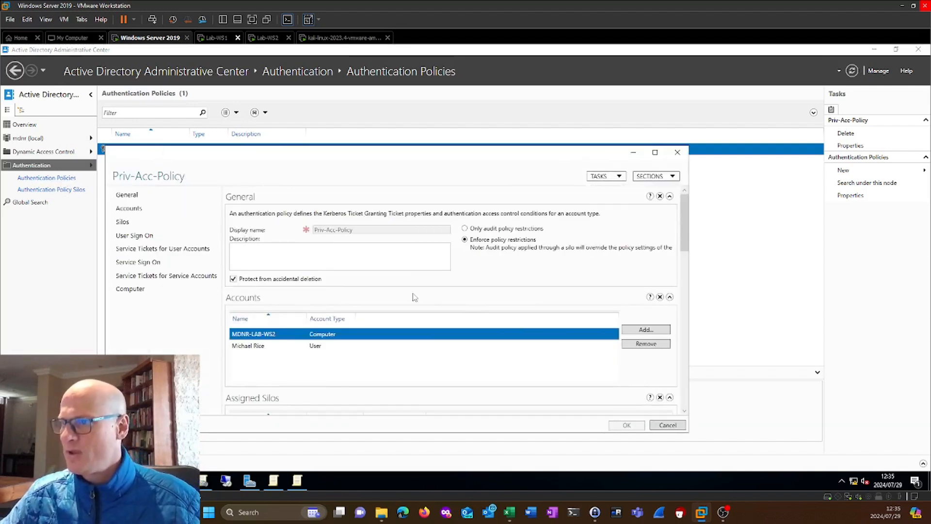
pyautogui.scroll(-1, 413, 297)
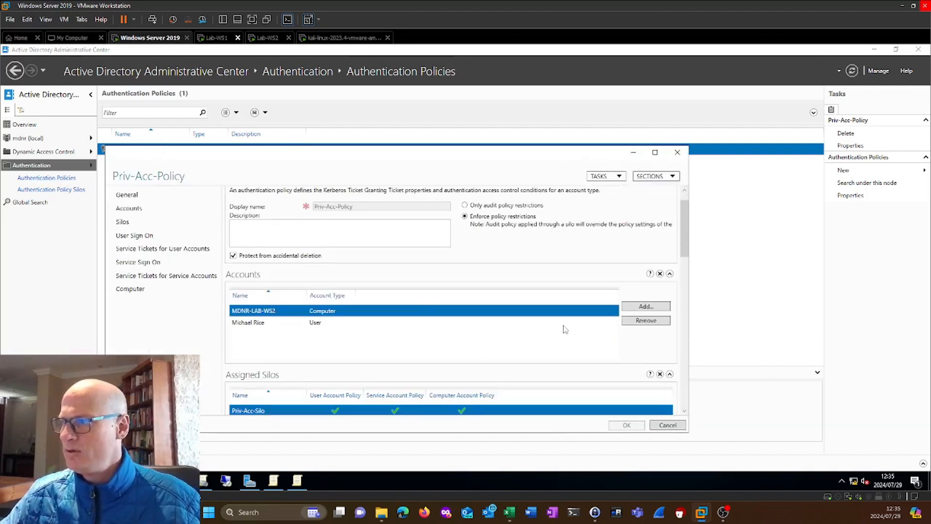
pyautogui.click(313, 323)
pyautogui.click(669, 323)
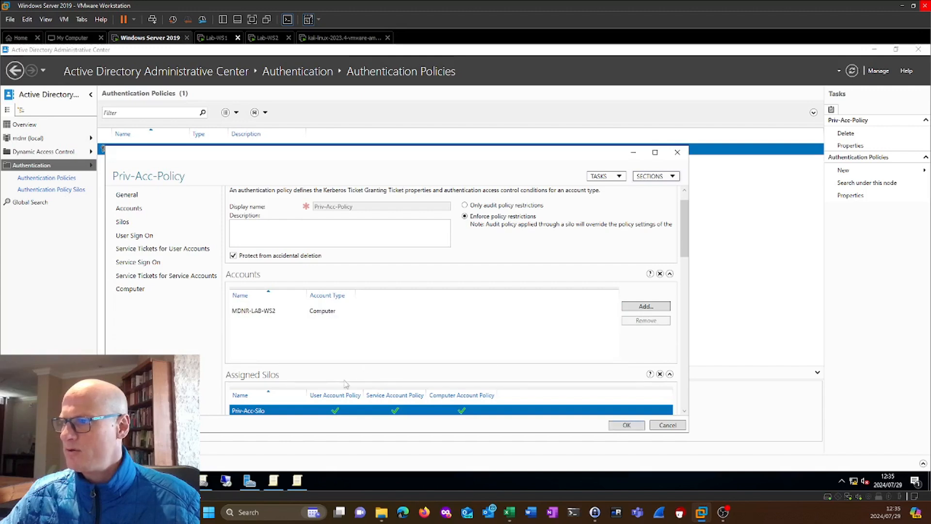
pyautogui.click(303, 313)
pyautogui.click(650, 321)
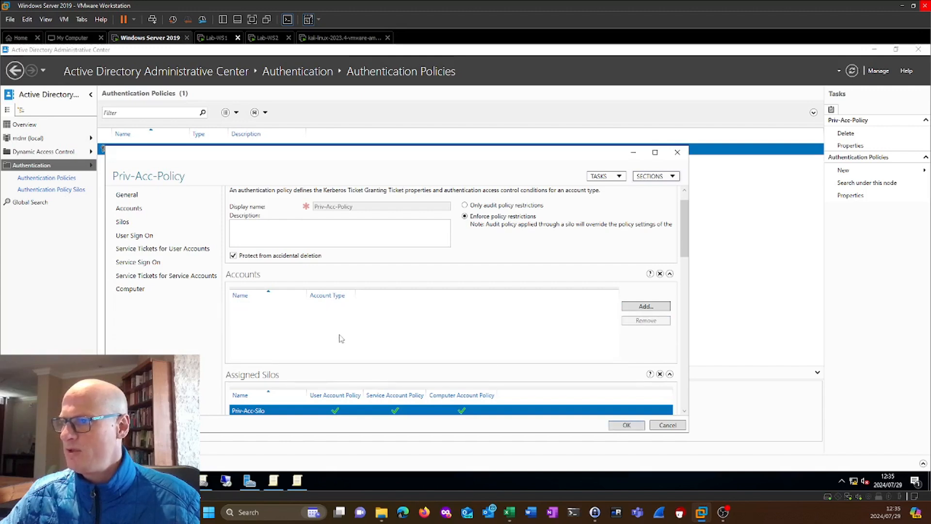
pyautogui.click(627, 425)
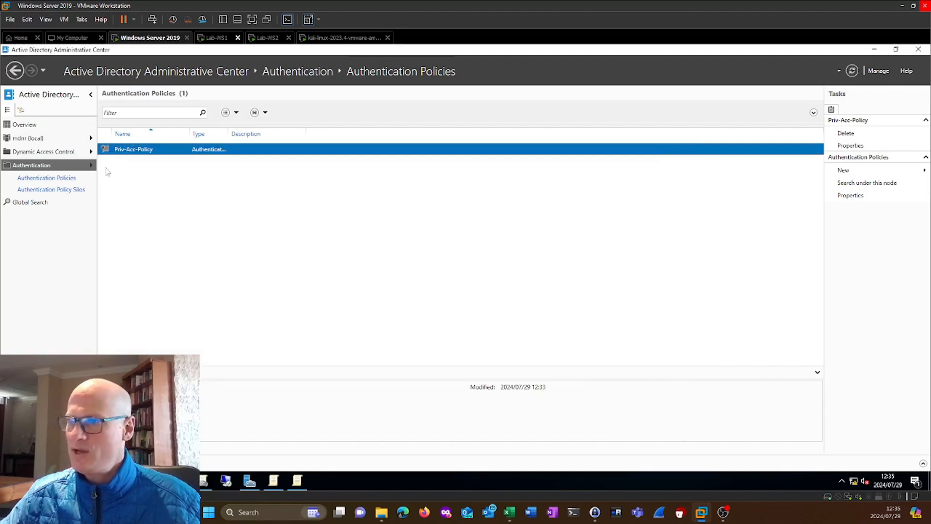
# Open the authentication policy silo Priv-Acc-Silo, switch it to enforce silo policies, and save it.
pyautogui.click(58, 189)
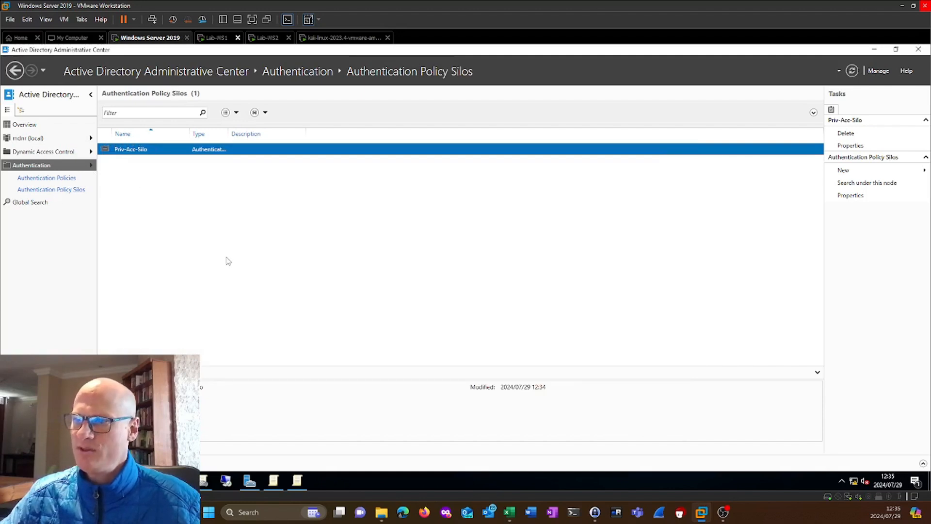
pyautogui.doubleClick(157, 149)
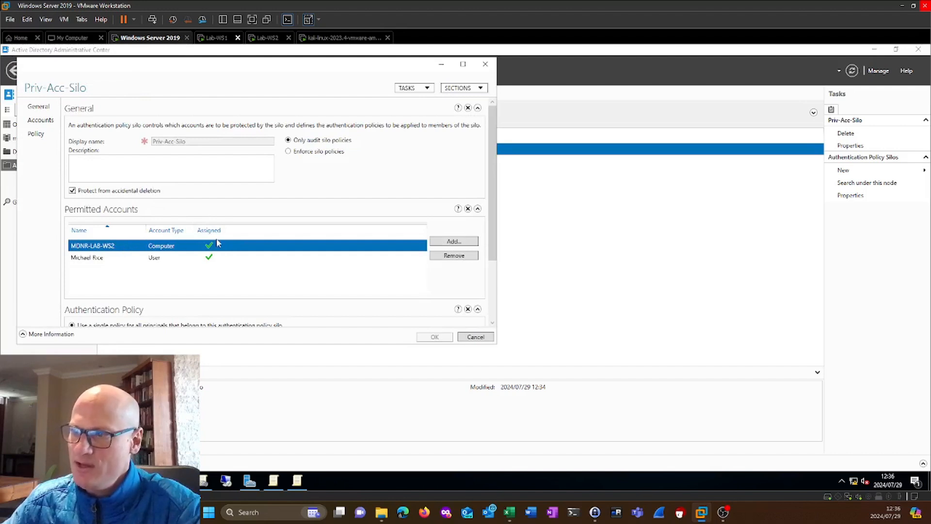
pyautogui.click(209, 258)
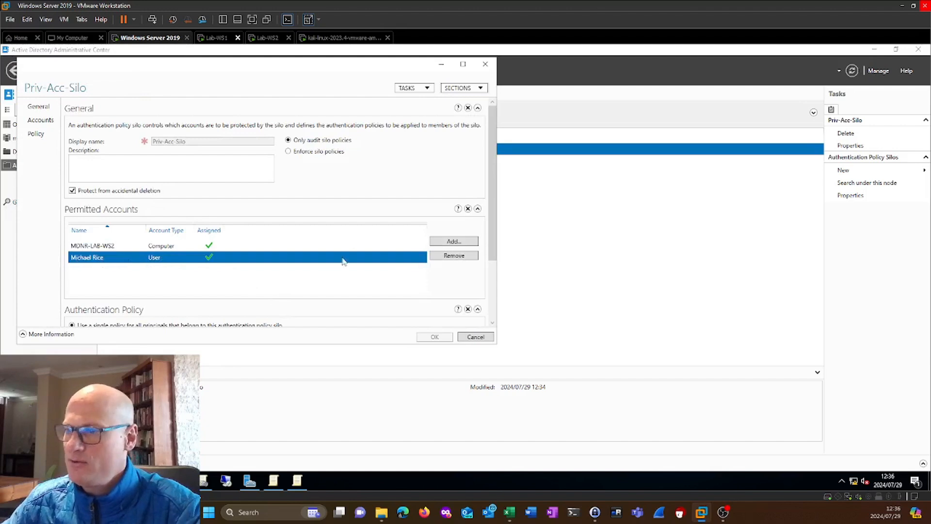
pyautogui.click(288, 152)
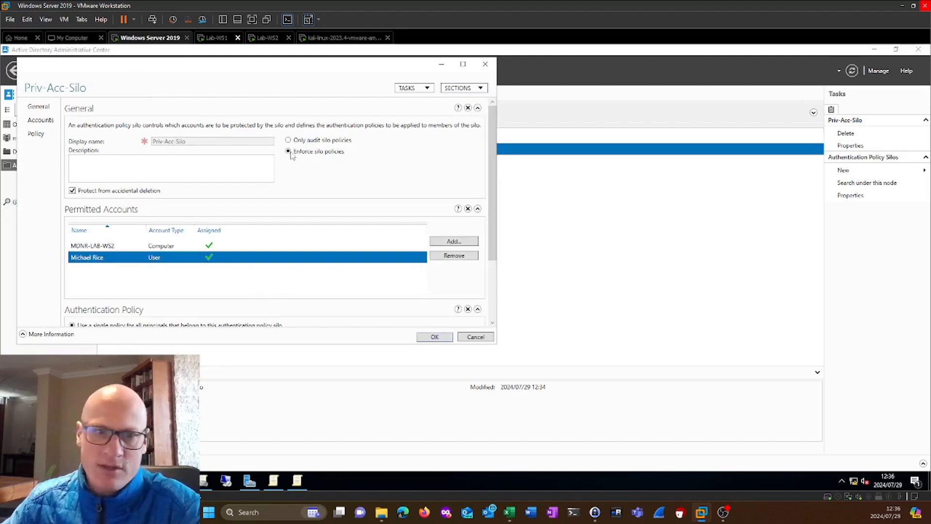
pyautogui.click(435, 337)
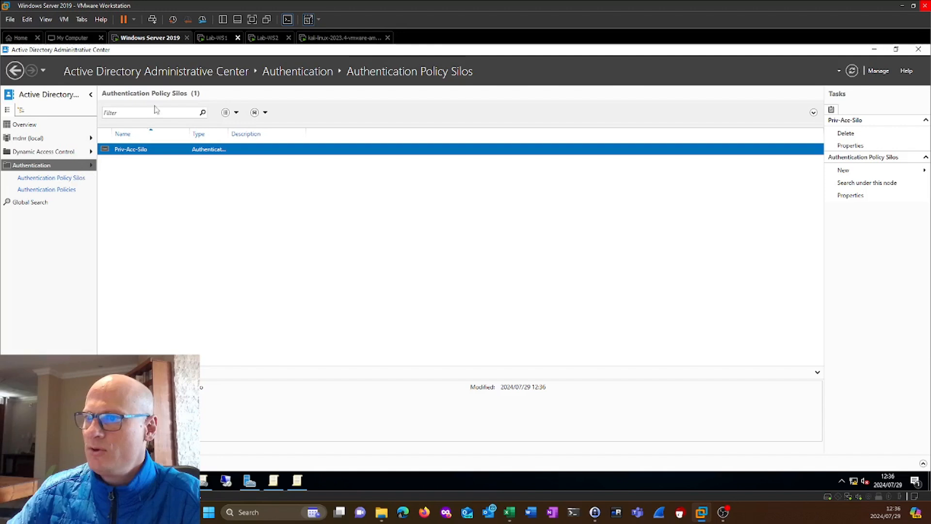
# Open Priv-Acc-Policy from the authentication policies and start editing the access control conditions of its User Sign On section.
pyautogui.click(339, 71)
pyautogui.click(322, 76)
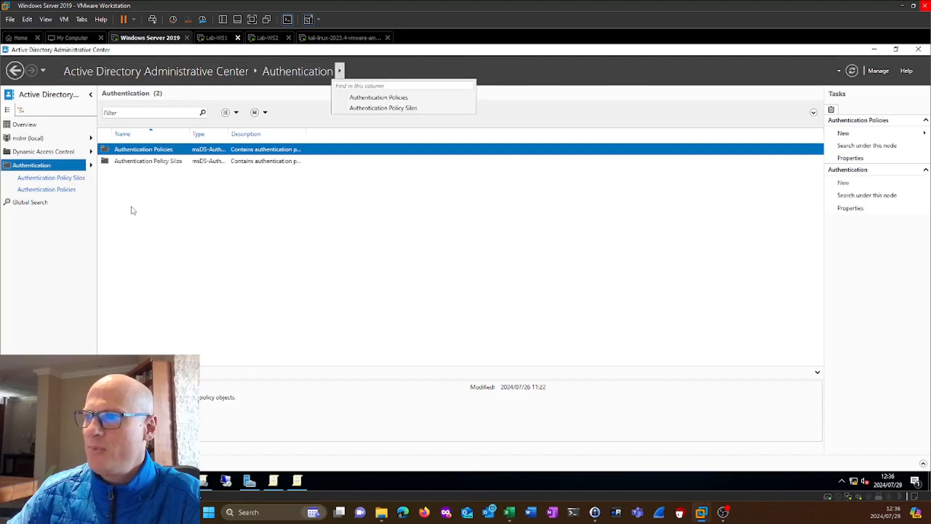
pyautogui.doubleClick(169, 151)
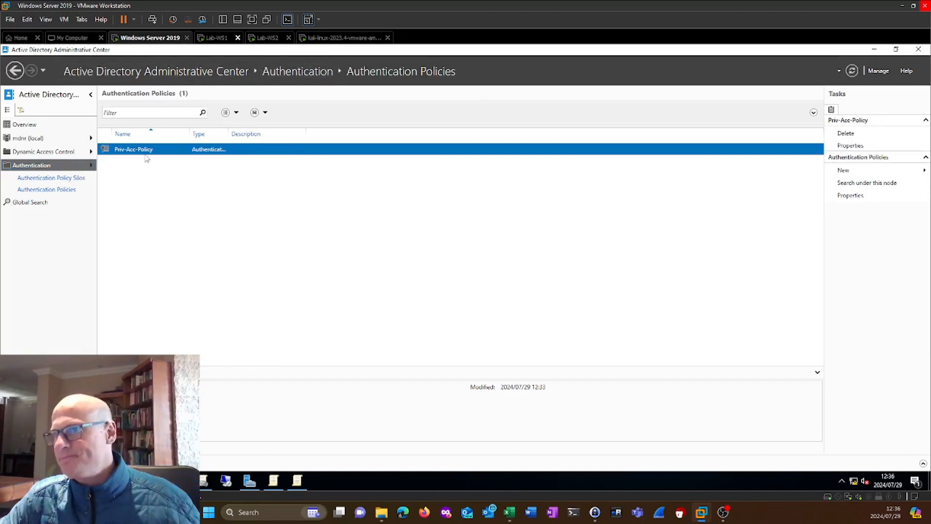
pyautogui.doubleClick(149, 150)
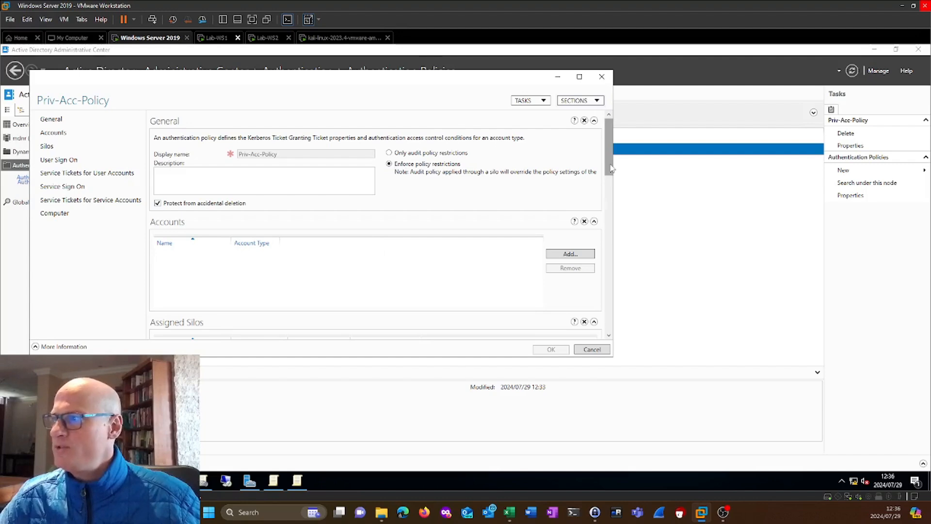
pyautogui.scroll(-1, 611, 176)
pyautogui.moveTo(610, 175); pyautogui.dragTo(610, 237)
pyautogui.click(585, 224)
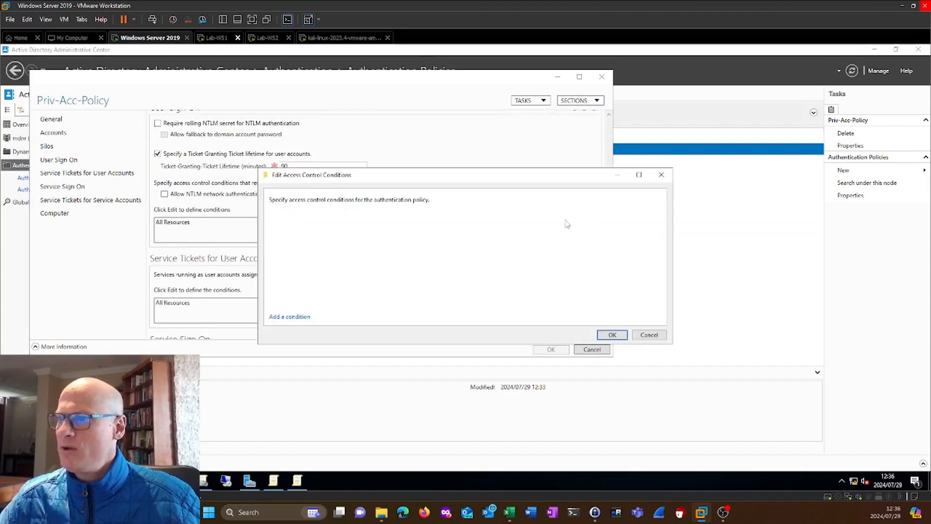
# Add a user sign-on access condition requiring User AuthenticationSilo Equals Priv-Acc-Silo, and save Priv-Acc-Policy.
pyautogui.click(298, 317)
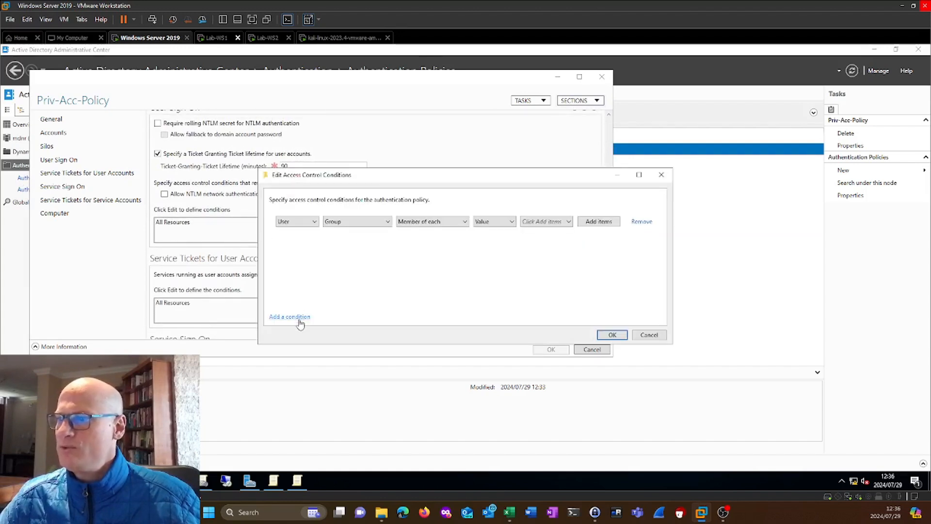
pyautogui.click(357, 221)
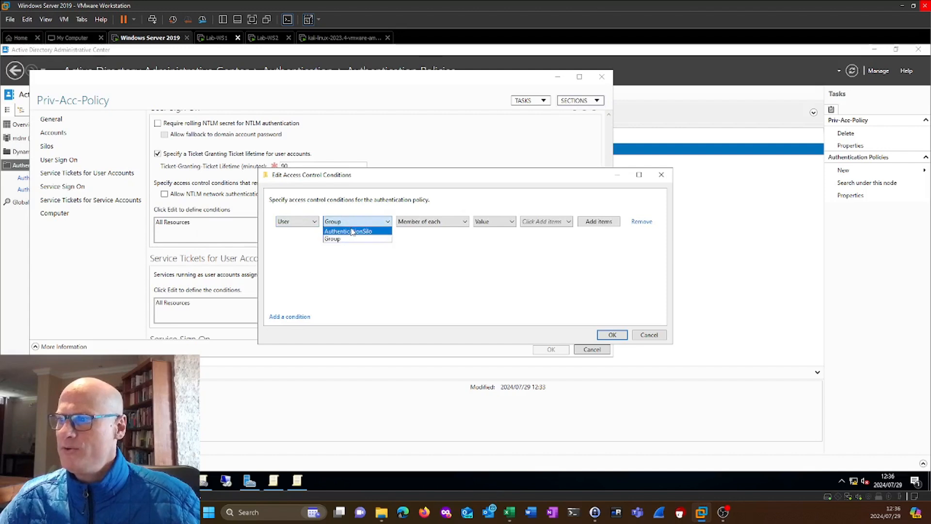
pyautogui.click(355, 231)
pyautogui.click(557, 222)
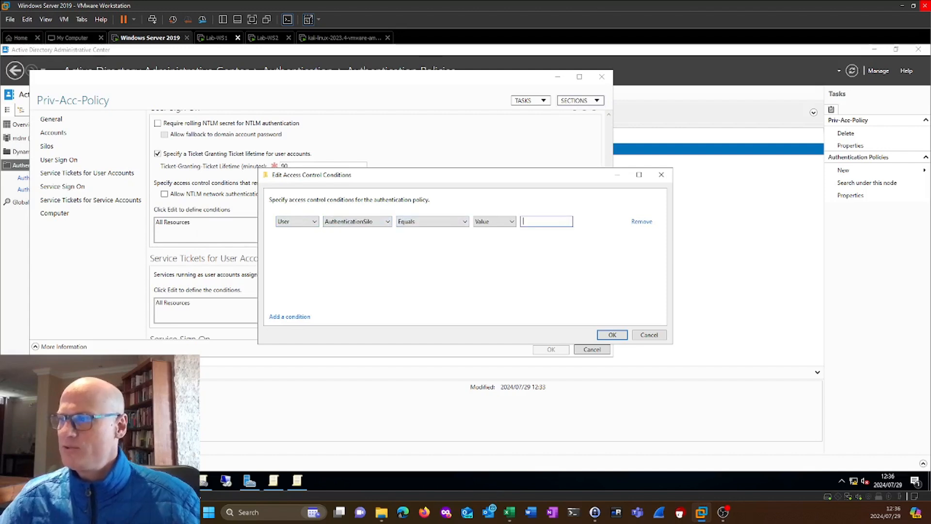
pyautogui.write('Pri')
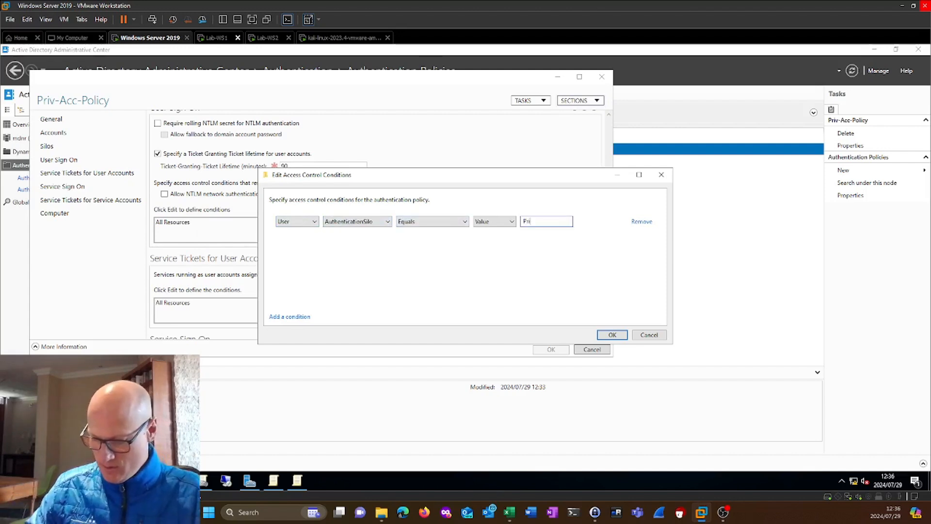
pyautogui.write('v-Acc')
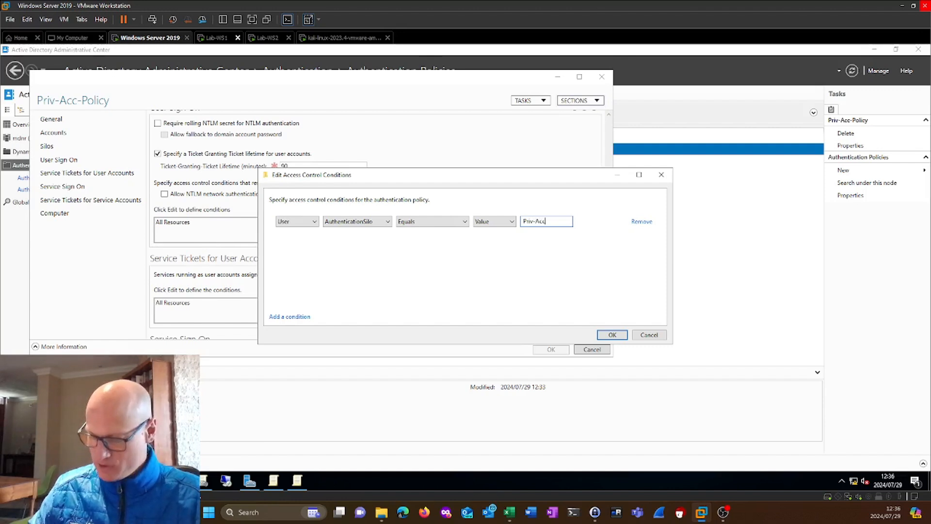
pyautogui.write('-S')
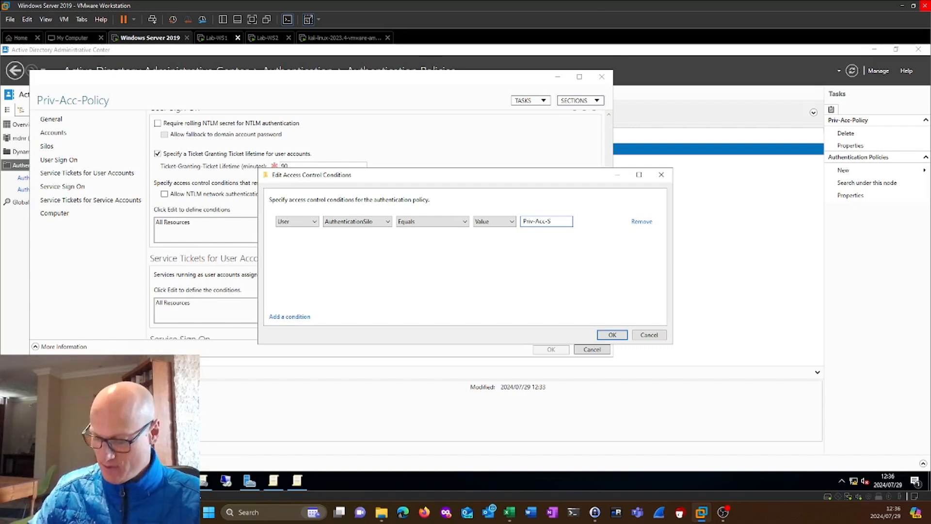
pyautogui.write('ilo')
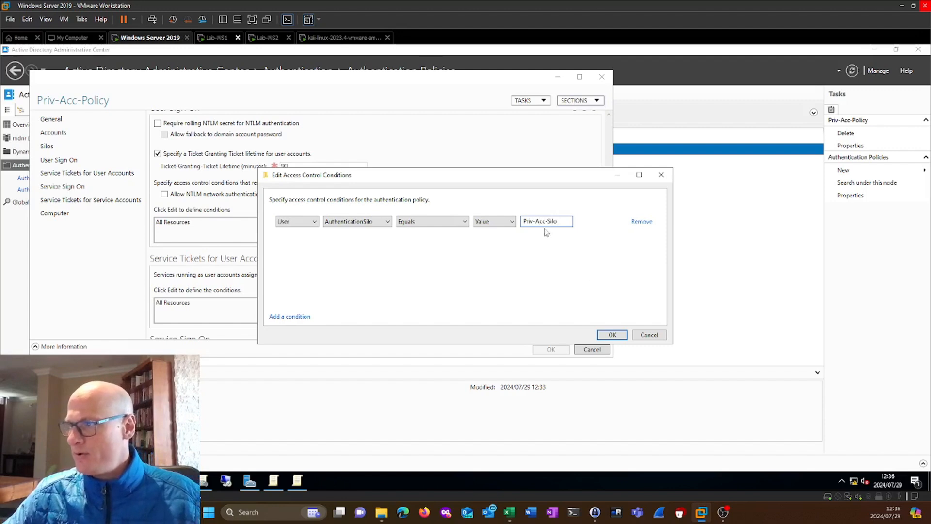
pyautogui.click(612, 335)
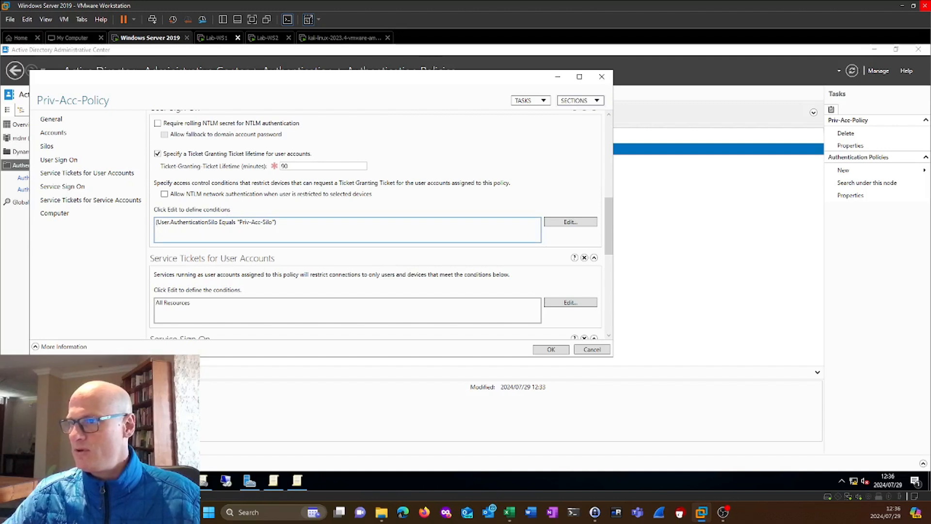
pyautogui.tripleClick(266, 223)
pyautogui.click(561, 349)
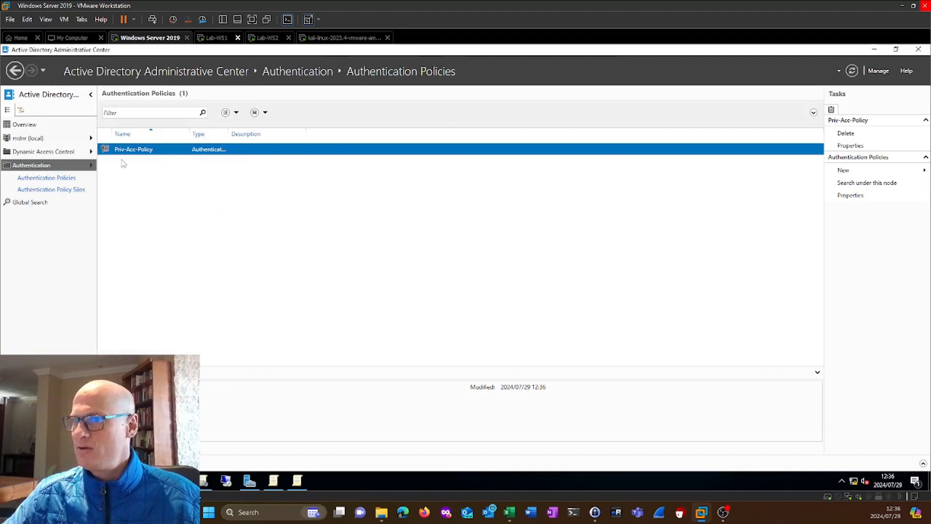
# Reopen Priv-Acc-Policy to check its enforcement, accounts, assigned silos and user sign-on condition, and close it without changes.
pyautogui.doubleClick(145, 151)
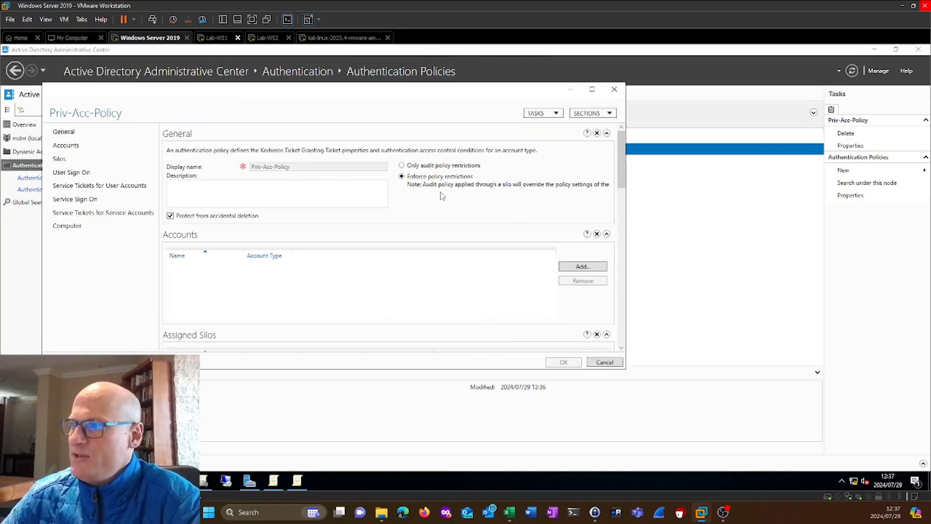
pyautogui.scroll(-1, 417, 237)
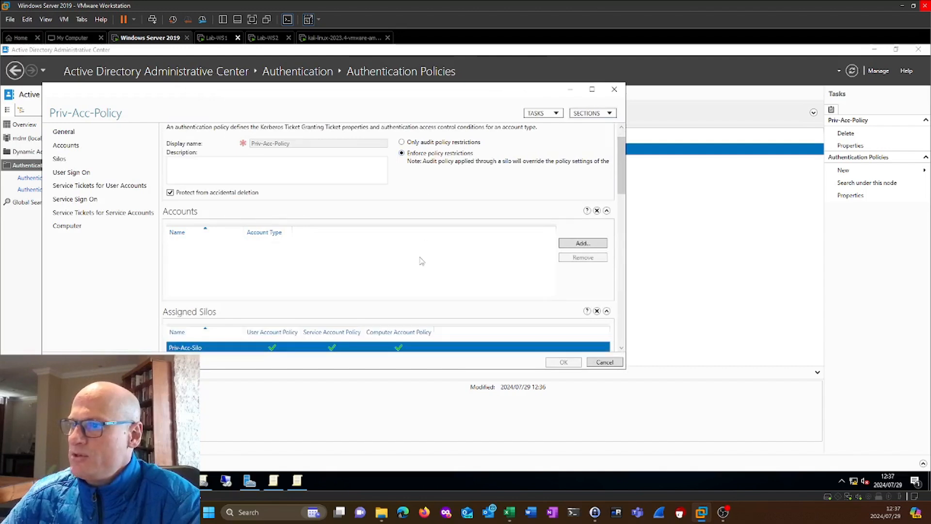
pyautogui.moveTo(625, 179); pyautogui.dragTo(626, 209)
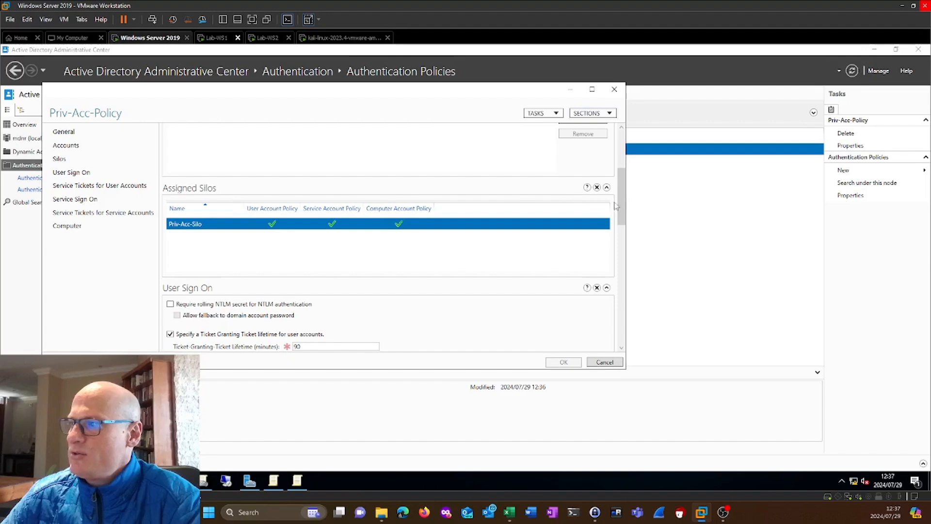
pyautogui.moveTo(624, 212); pyautogui.dragTo(624, 251)
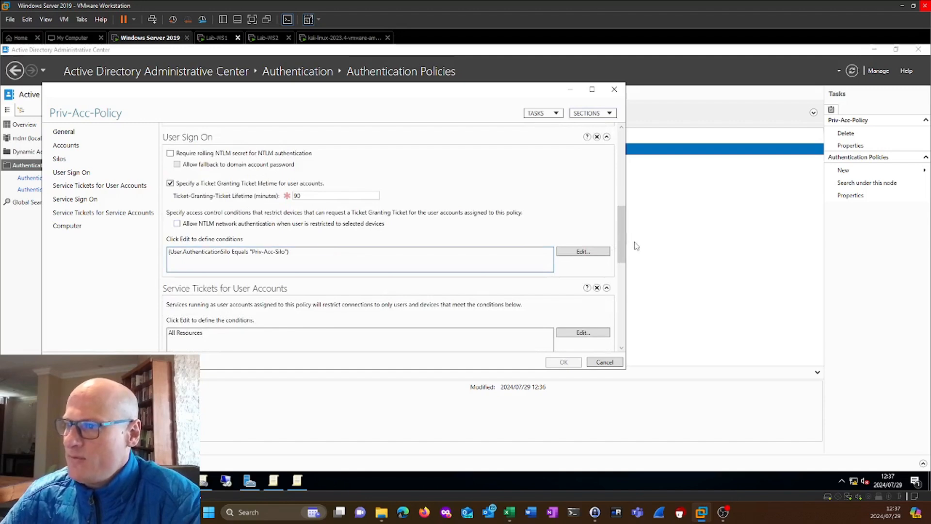
pyautogui.moveTo(622, 233); pyautogui.dragTo(621, 159)
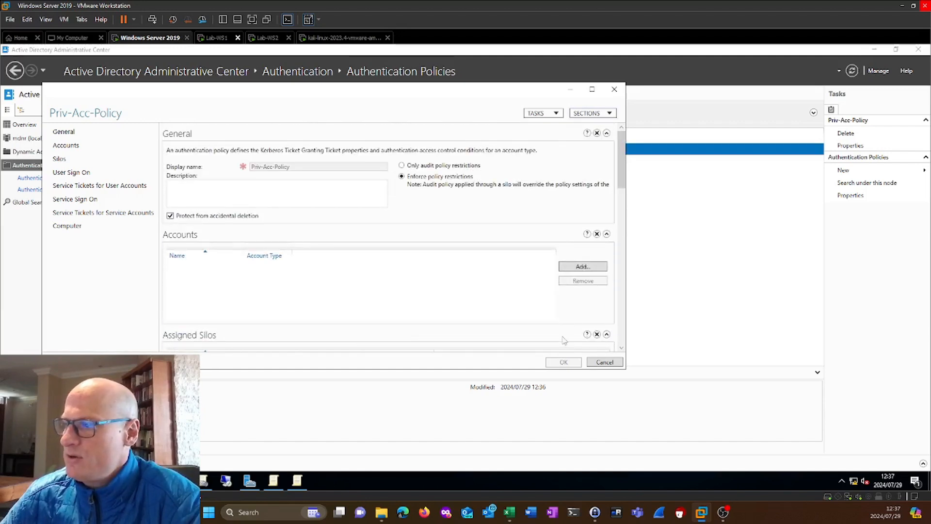
pyautogui.click(615, 88)
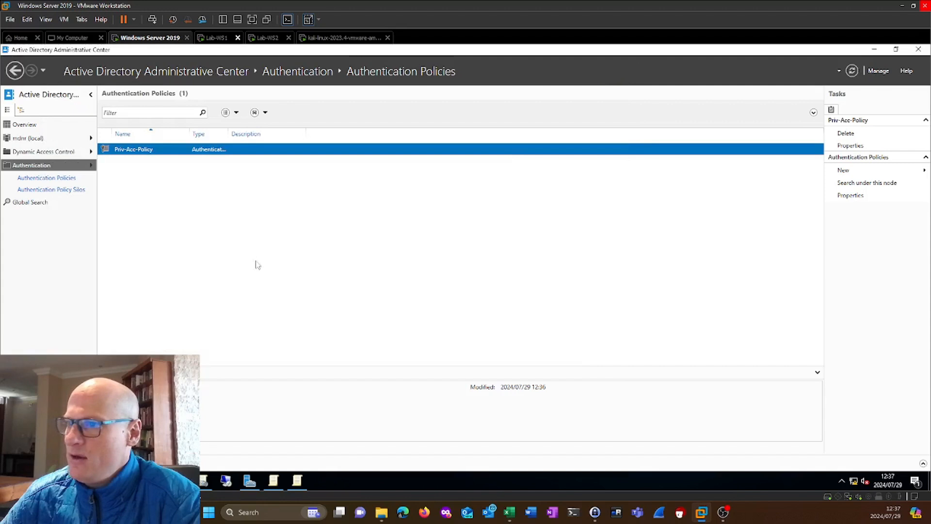
# Open the authentication policy silo Priv-Acc-Silo to check its enforcement, permitted accounts and applied policy, and close it without changes.
pyautogui.click(63, 191)
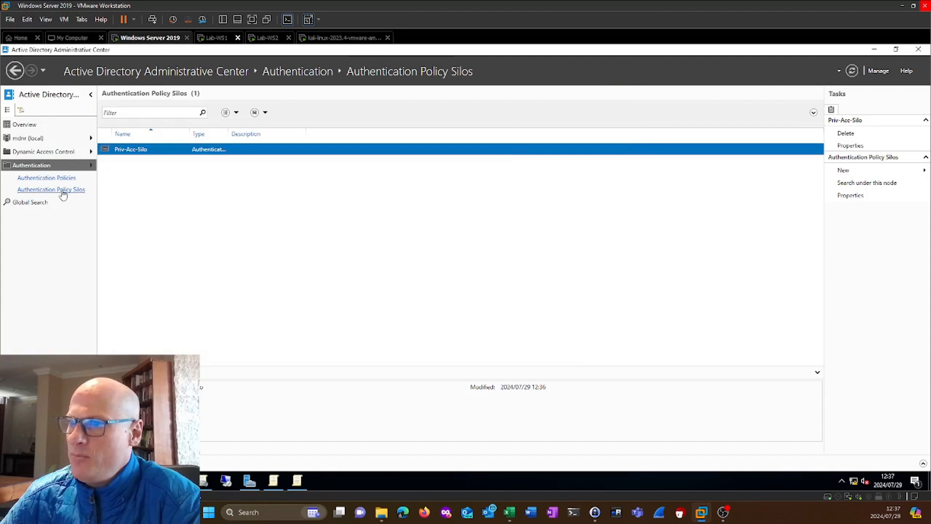
pyautogui.doubleClick(209, 150)
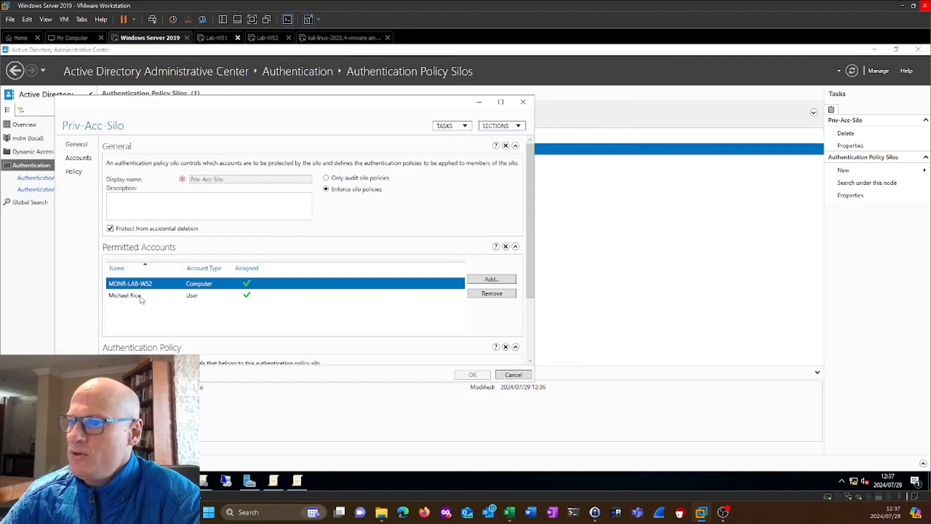
pyautogui.click(141, 297)
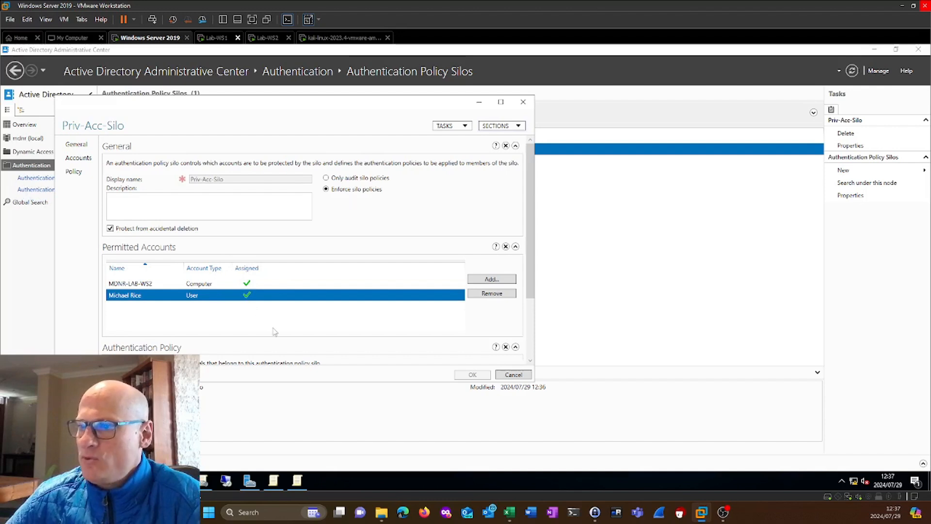
pyautogui.scroll(-1, 532, 297)
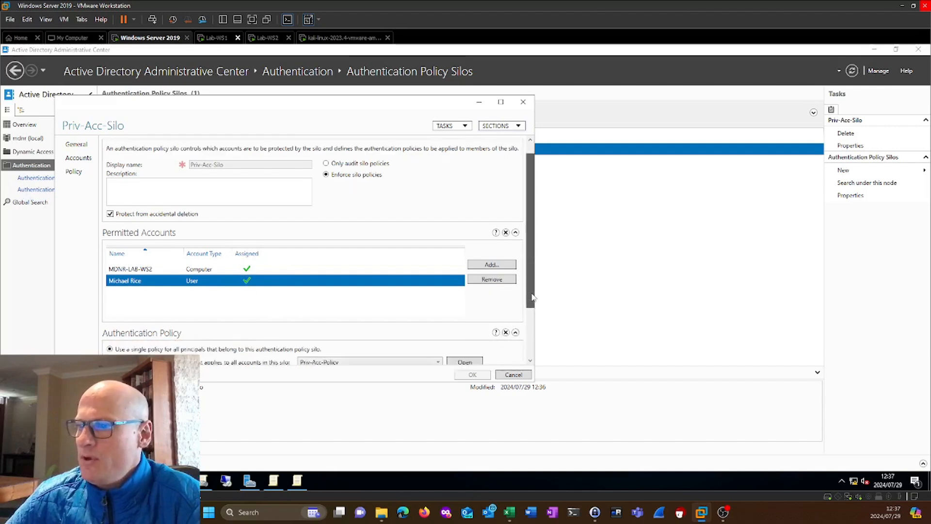
pyautogui.scroll(-3, 532, 297)
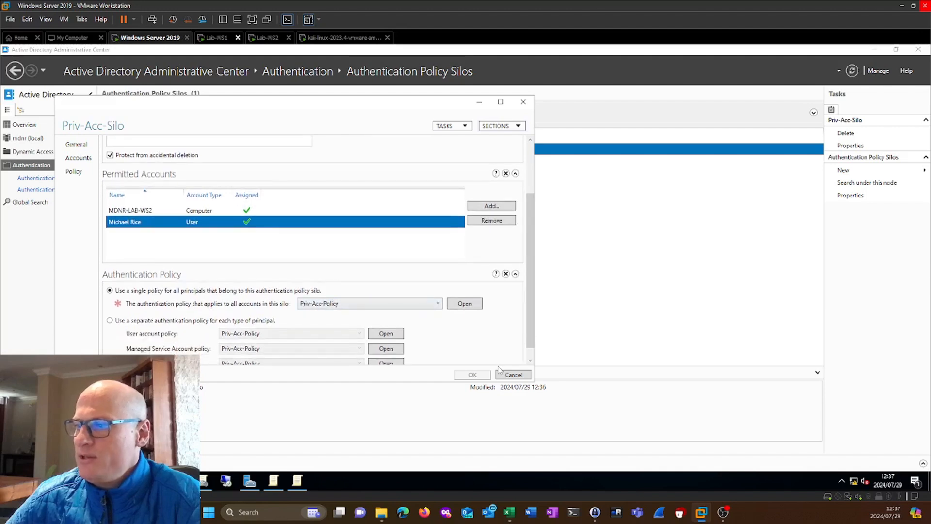
pyautogui.click(523, 102)
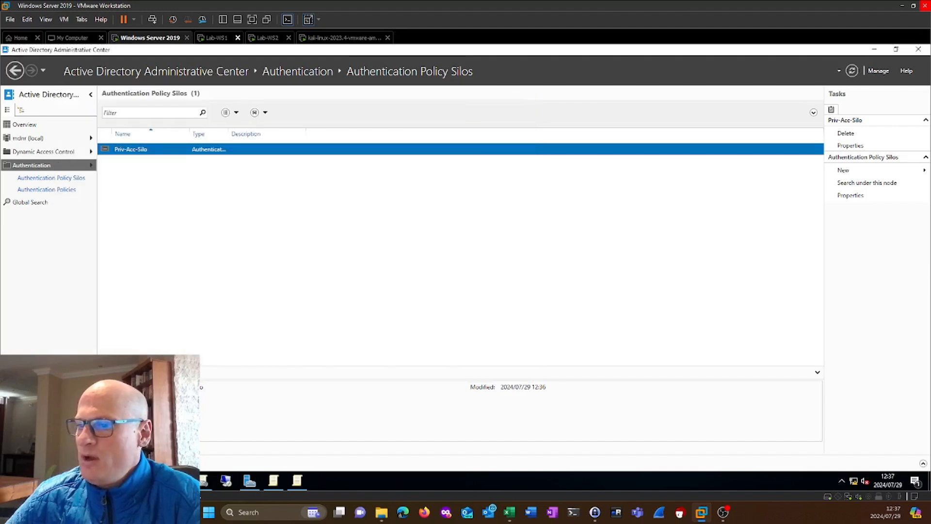
# Open a Command Prompt on the server, purge the cached Kerberos tickets with klist purge, and minimize the window.
pyautogui.press('super')
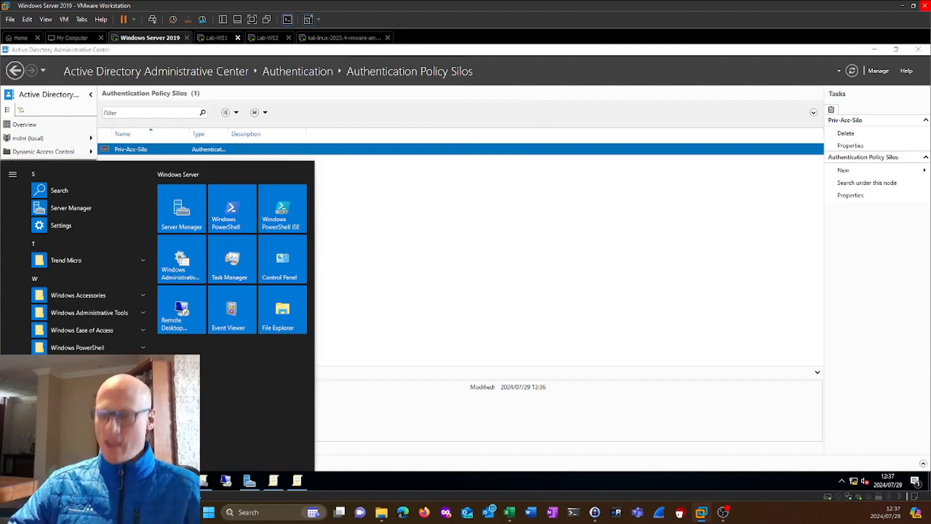
pyautogui.write('cmd')
pyautogui.press('Return')
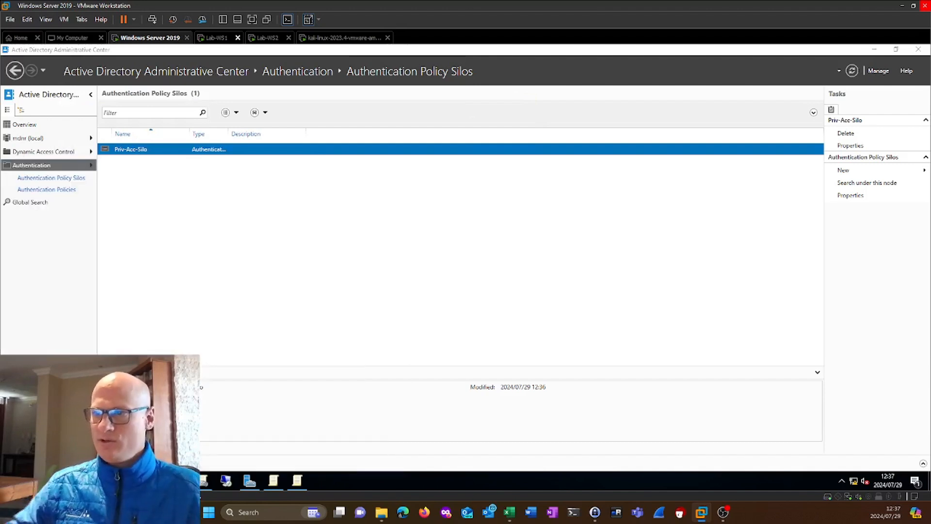
pyautogui.write('k')
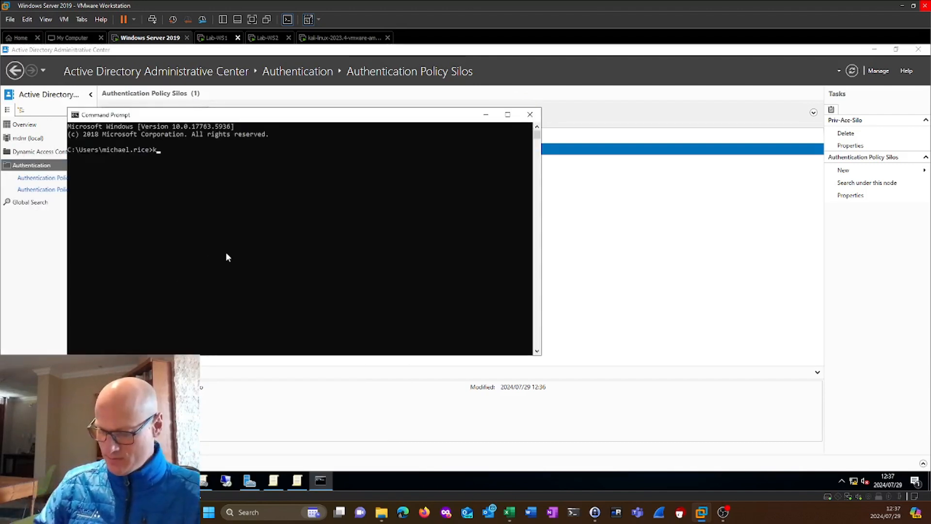
pyautogui.write('list')
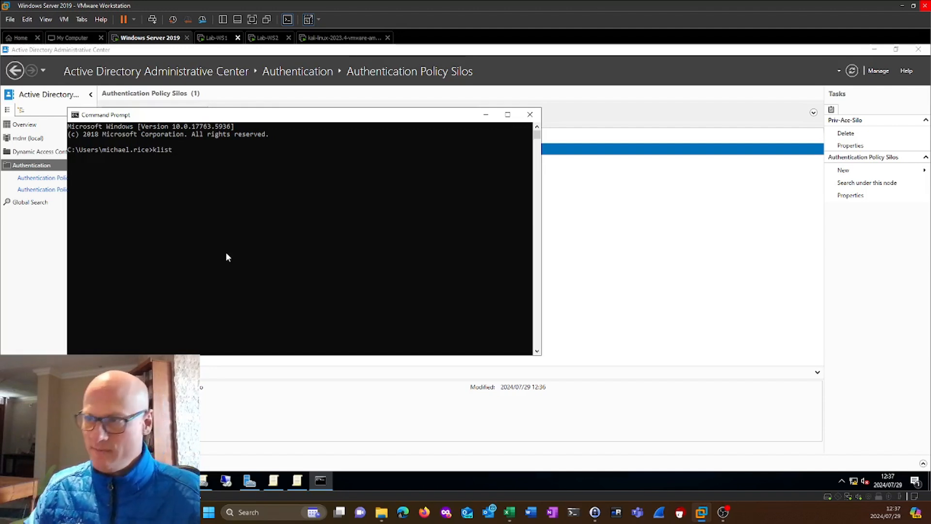
pyautogui.write(' p')
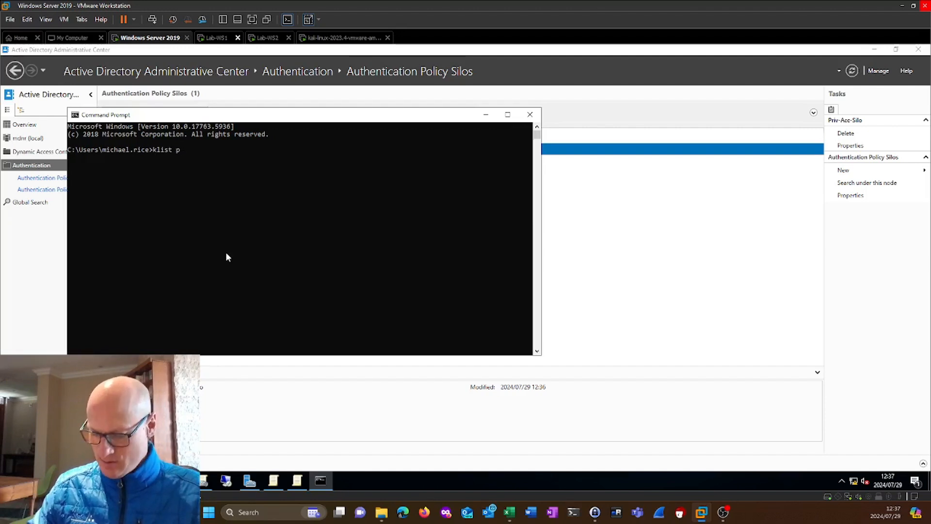
pyautogui.write('urge')
pyautogui.press('Return')
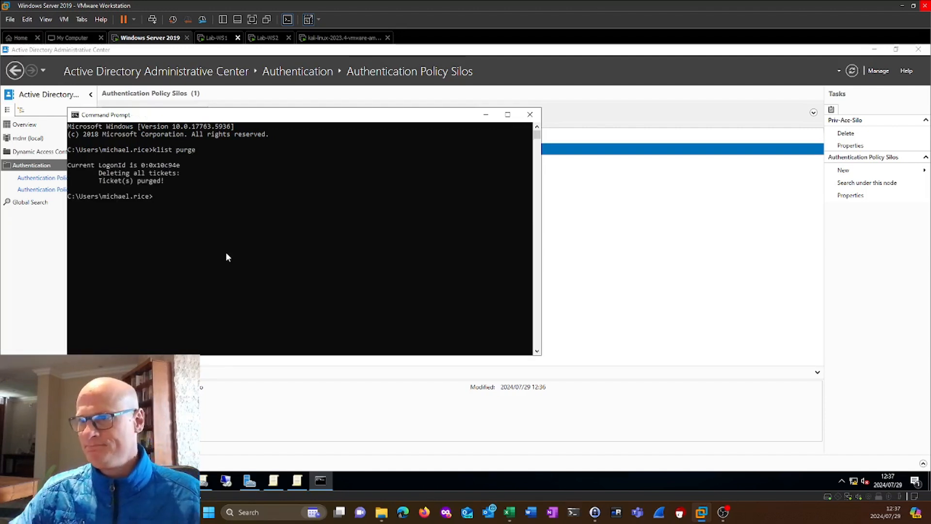
pyautogui.click(486, 116)
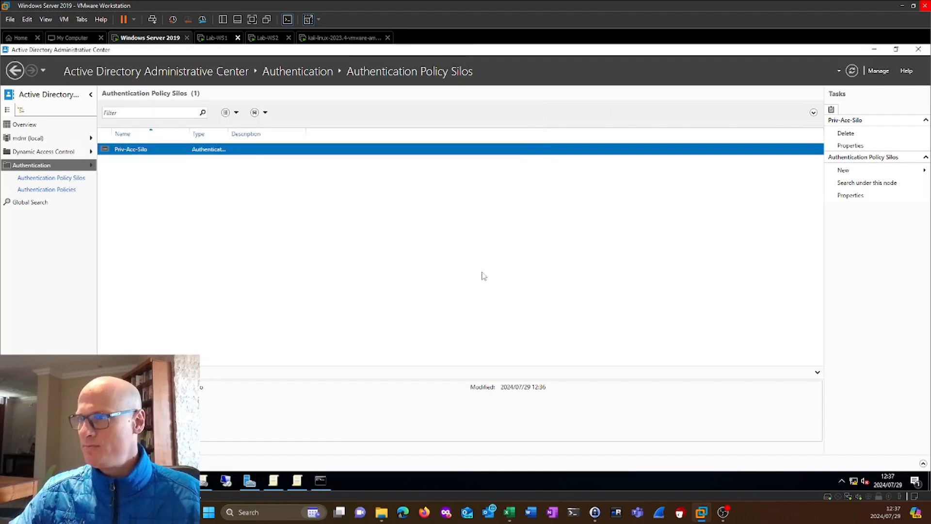
# Switch to the Lab-WS1 virtual machine, unlock its screen, and sign in as the privileged user with the account password.
pyautogui.click(213, 39)
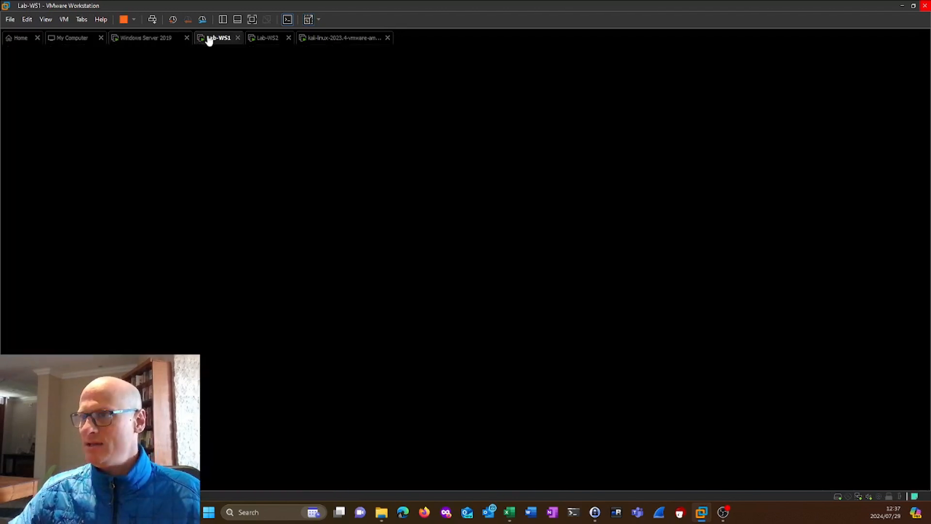
pyautogui.rightClick(214, 44)
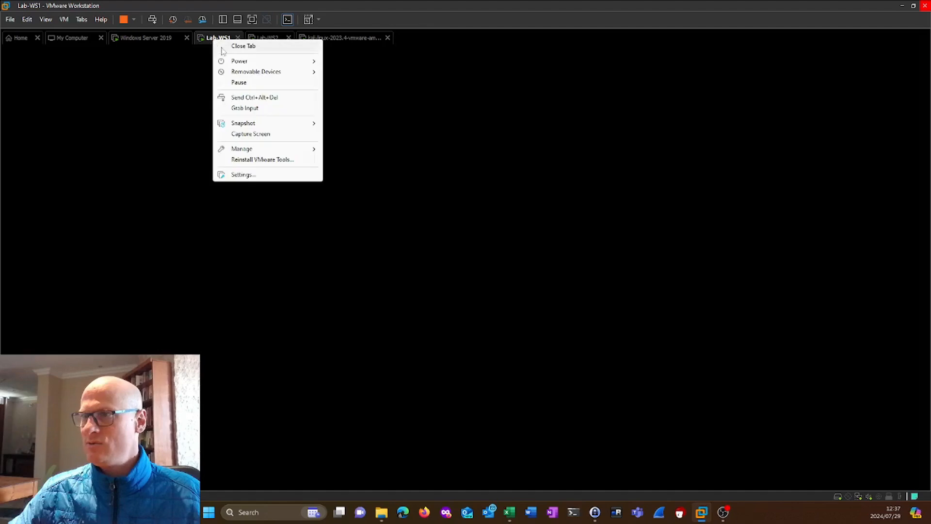
pyautogui.click(262, 97)
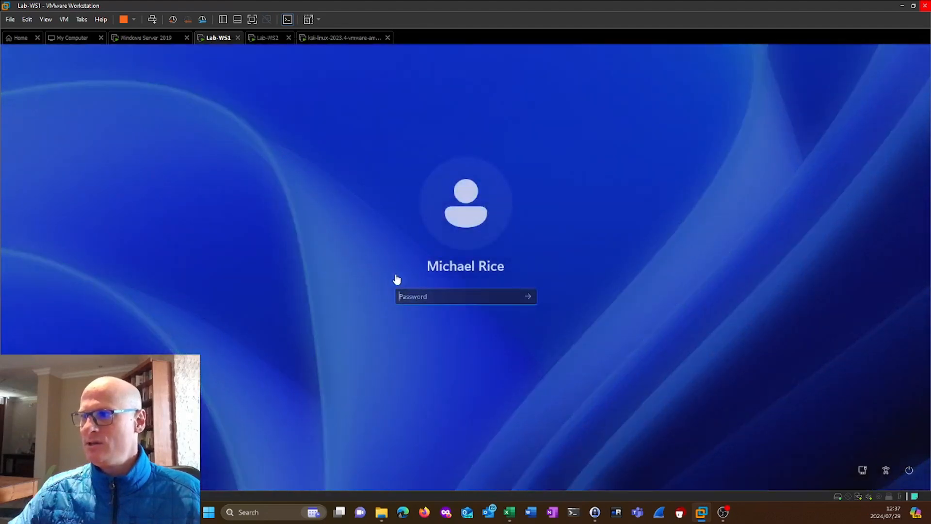
pyautogui.click(427, 297)
pyautogui.write('•')
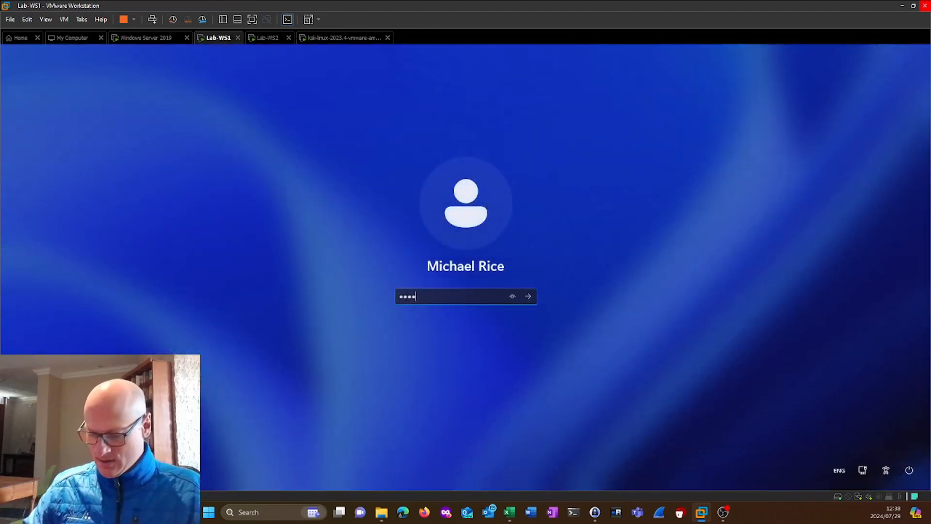
pyautogui.write('••••••••••')
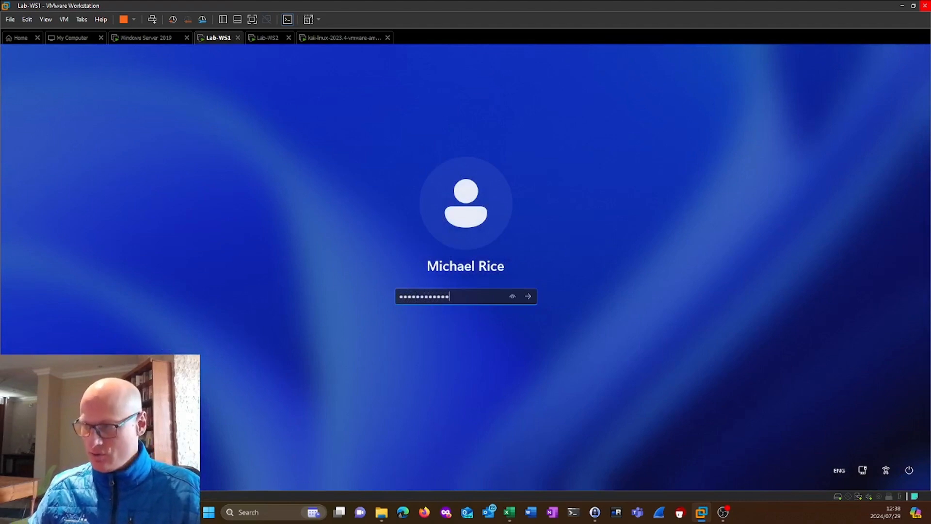
pyautogui.press('Return')
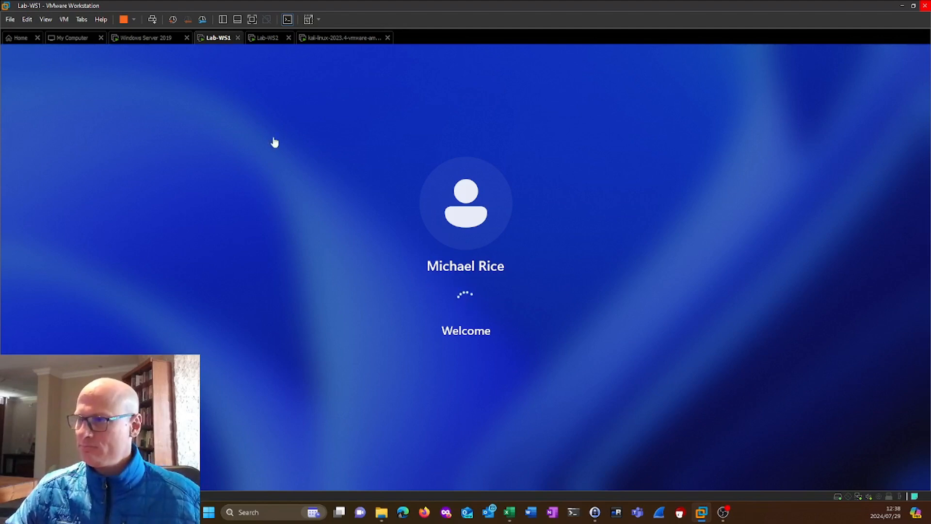
# Switch to the Lab-WS2 virtual machine, unlock its screen, and sign in as the privileged user with the account password.
pyautogui.click(266, 39)
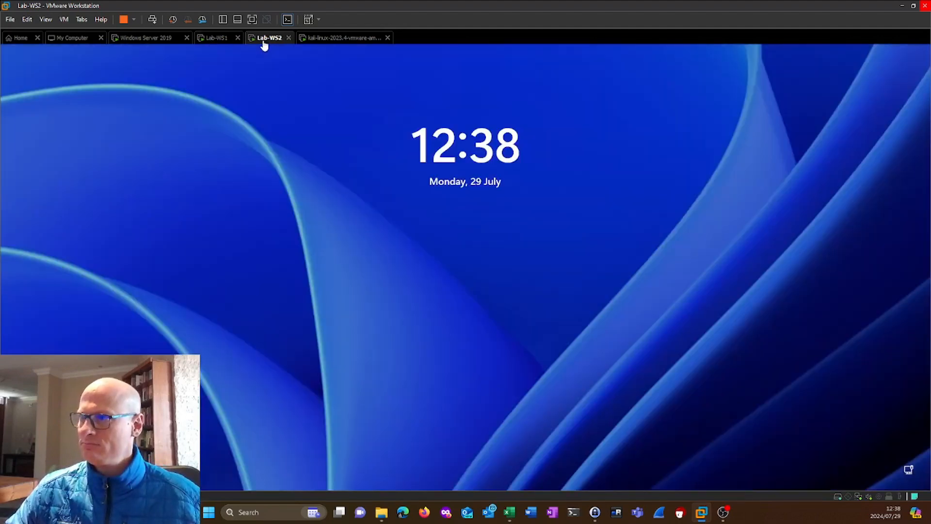
pyautogui.rightClick(264, 42)
pyautogui.click(318, 98)
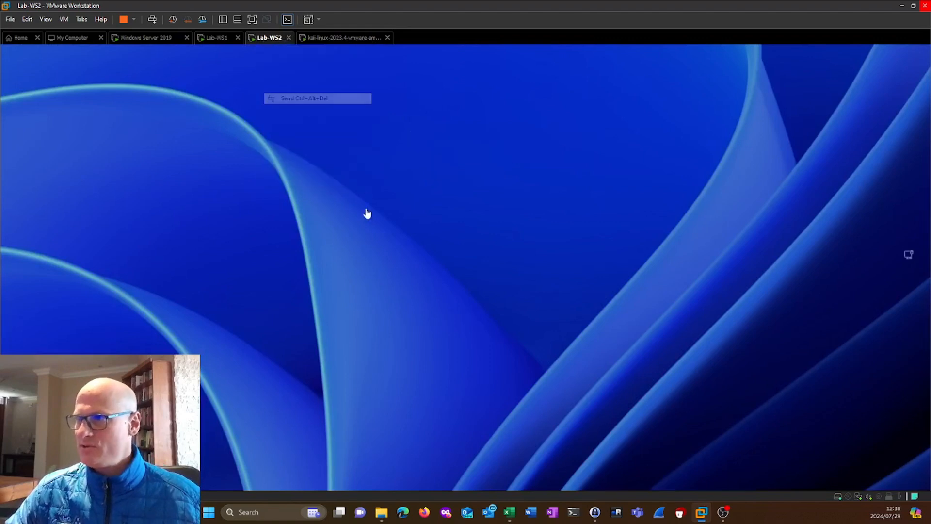
pyautogui.write('*****')
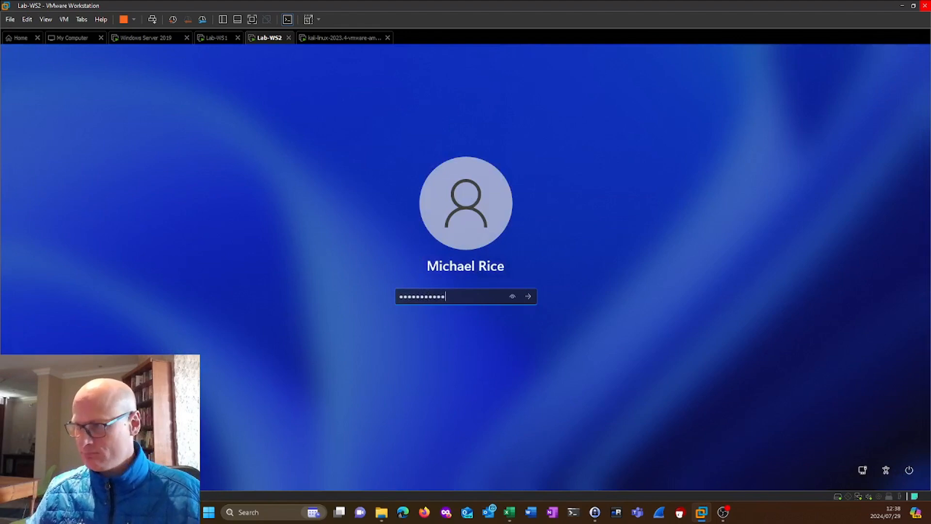
pyautogui.press('Return')
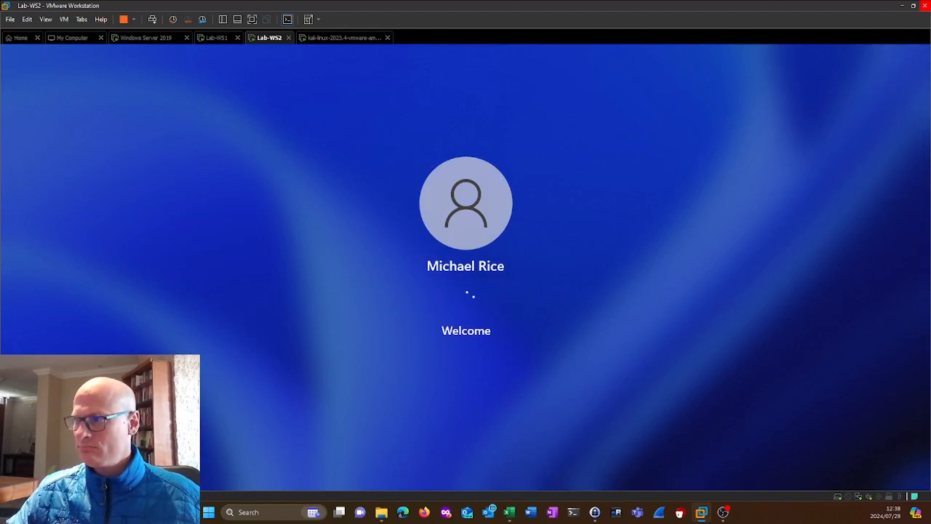
# Check the privileged user's desktop session on Lab-WS1, and return to Lab-WS2 to view its new notification.
pyautogui.click(219, 38)
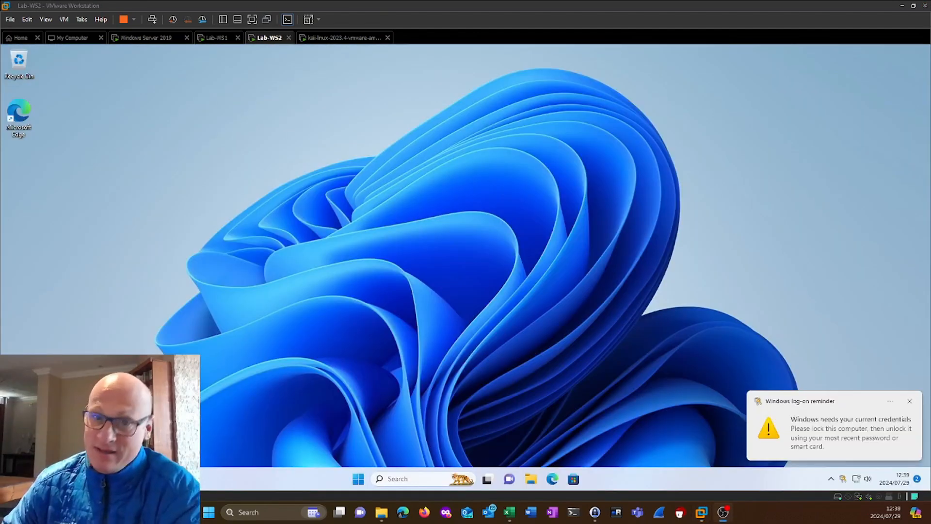
pyautogui.click(222, 39)
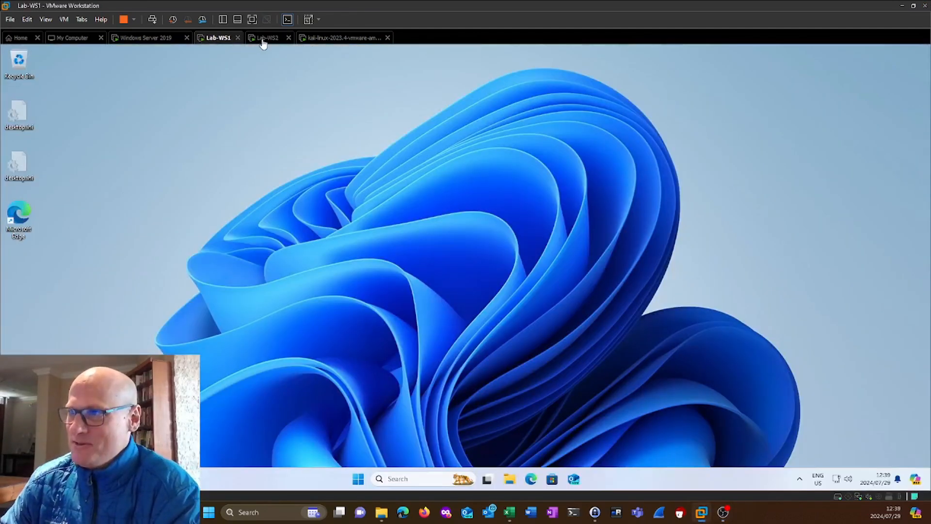
pyautogui.click(264, 39)
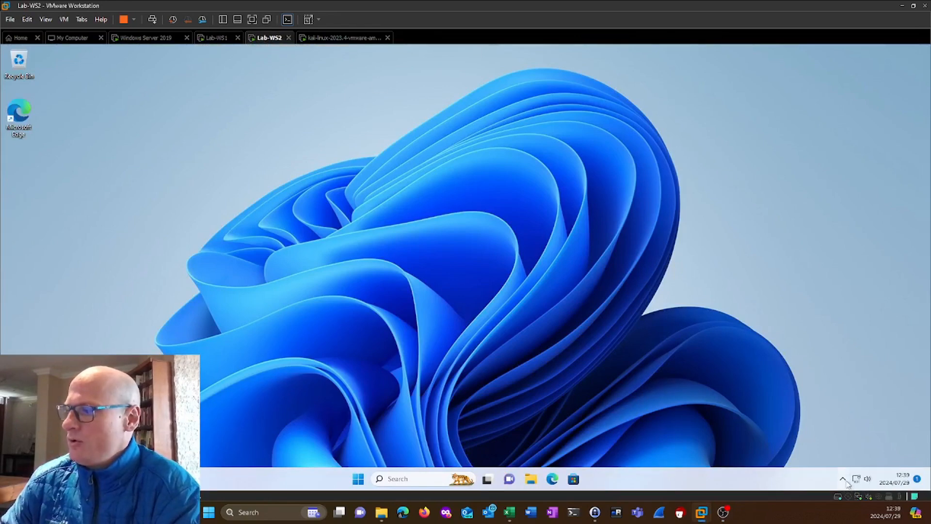
pyautogui.click(917, 482)
pyautogui.click(917, 482)
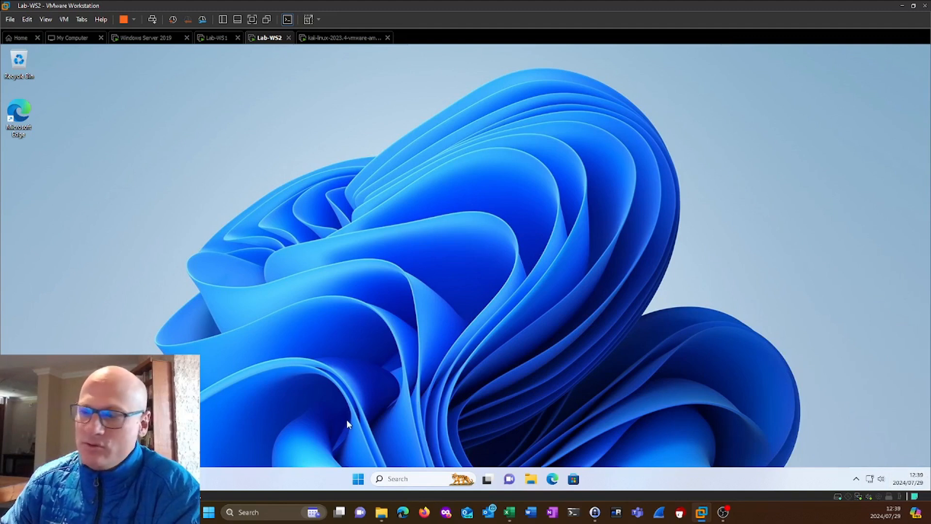
# Sign the privileged user out of Windows on Lab-WS2.
pyautogui.rightClick(359, 480)
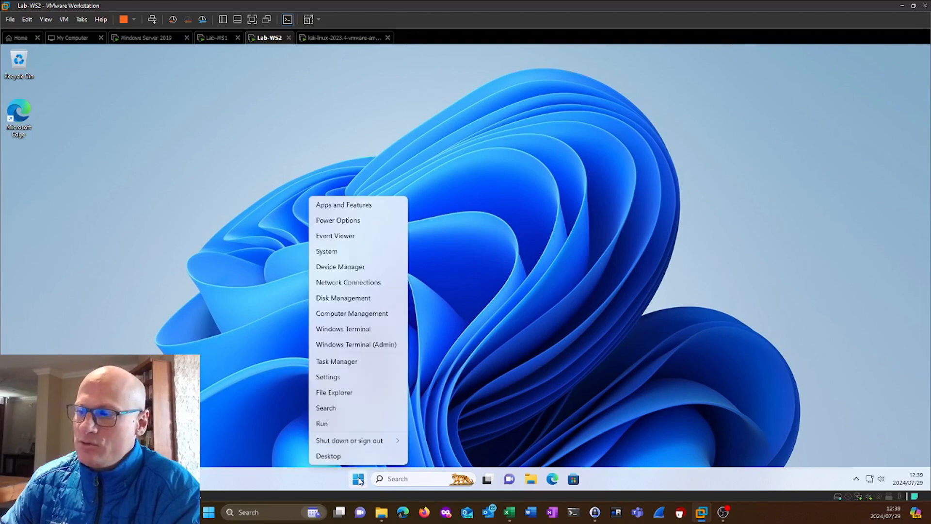
pyautogui.moveTo(388, 442)
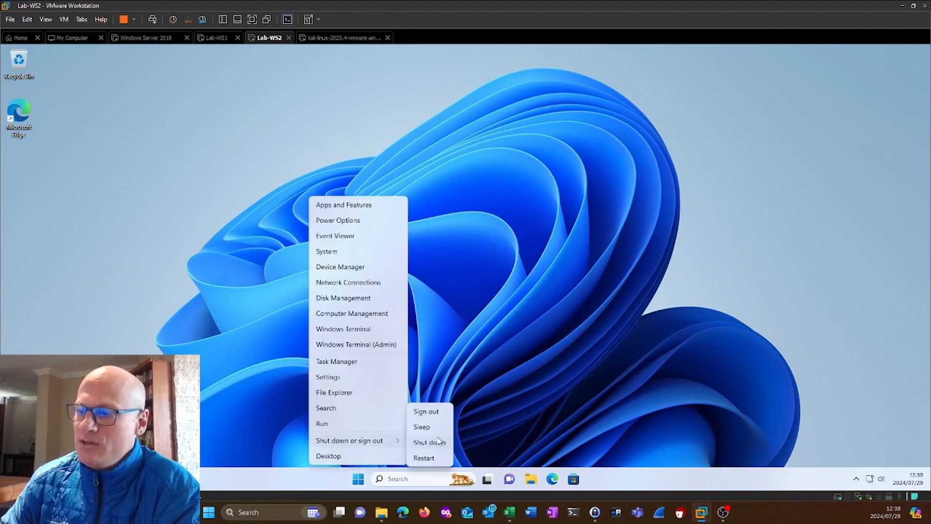
pyautogui.click(437, 411)
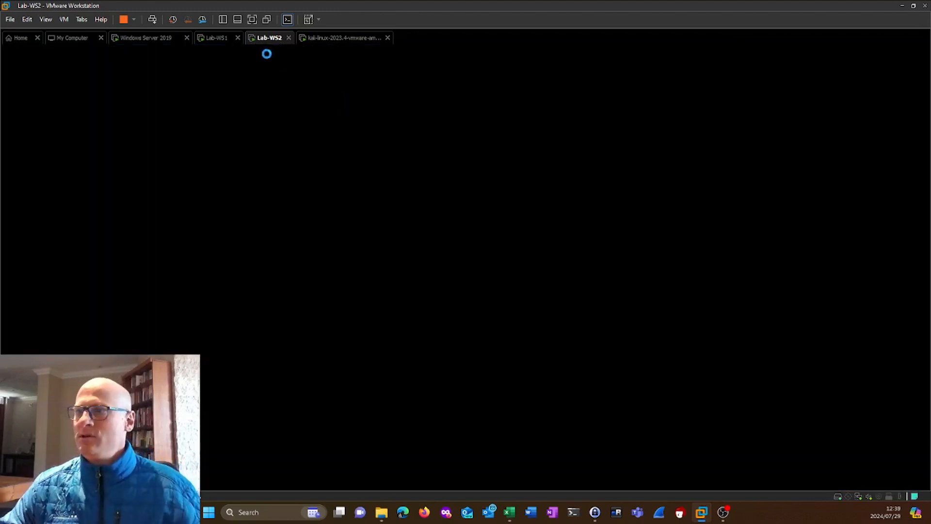
# Switch to the Lab-WS1 virtual machine and sign the privileged user out of Windows there.
pyautogui.click(217, 39)
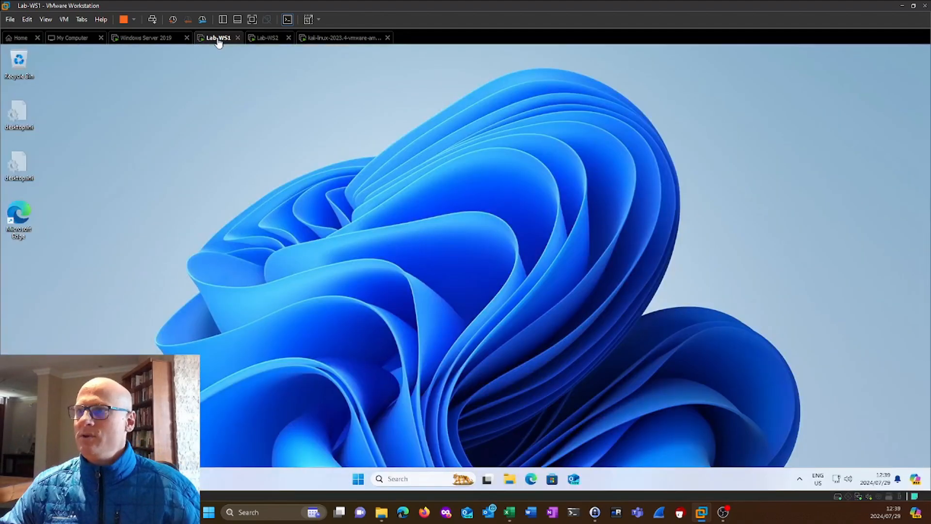
pyautogui.click(357, 481)
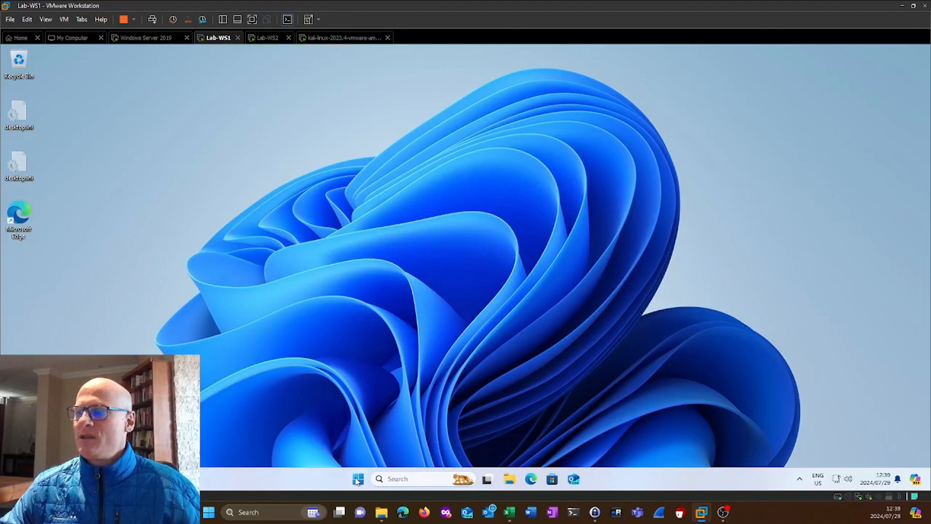
pyautogui.rightClick(358, 480)
pyautogui.moveTo(407, 438)
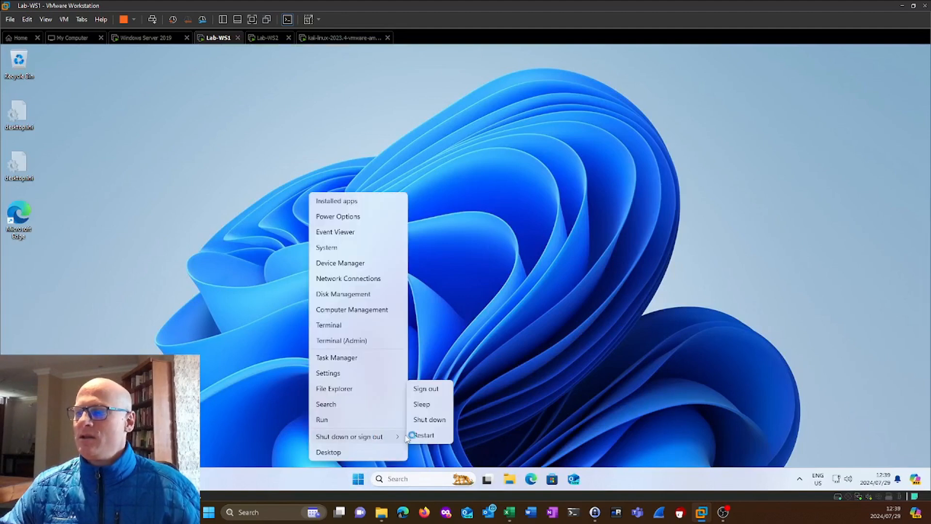
pyautogui.click(431, 387)
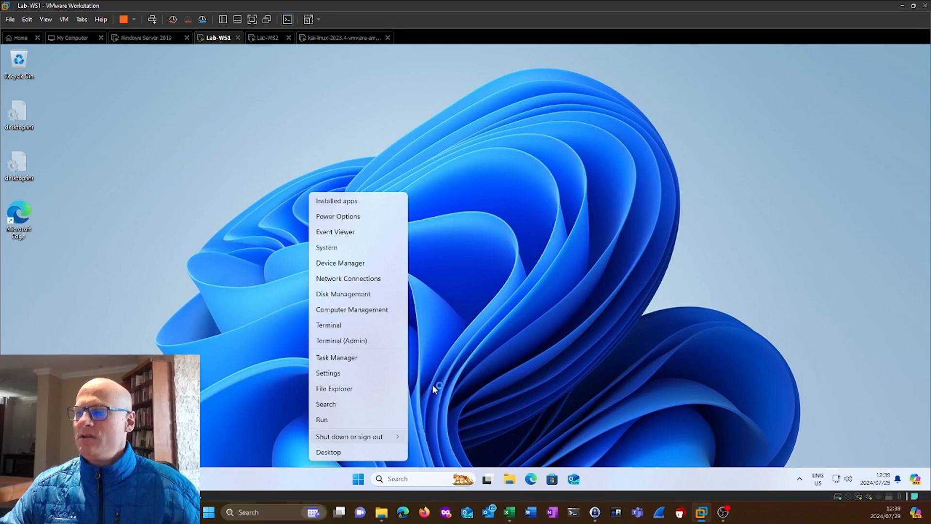
# Return to Lab-WS2, unlock its screen, and try to sign in again as the privileged user with the account password.
pyautogui.click(269, 39)
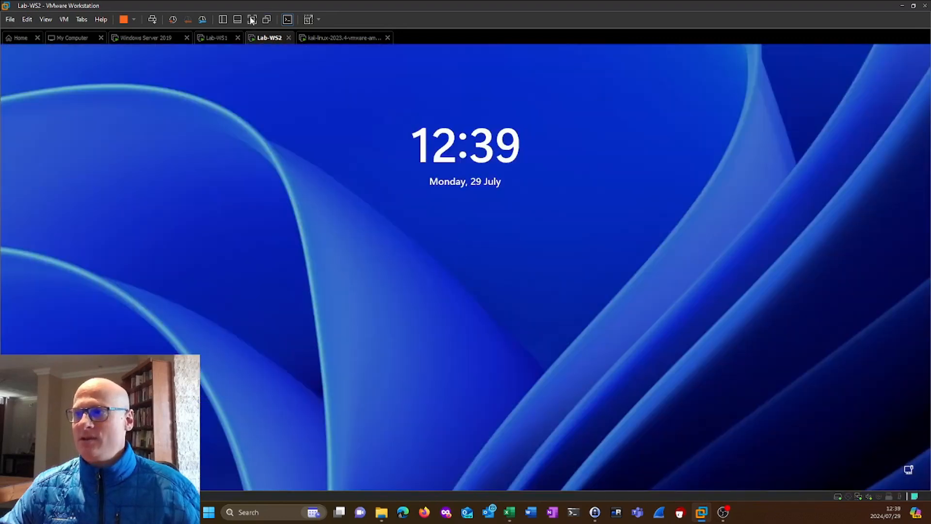
pyautogui.rightClick(266, 38)
pyautogui.click(306, 95)
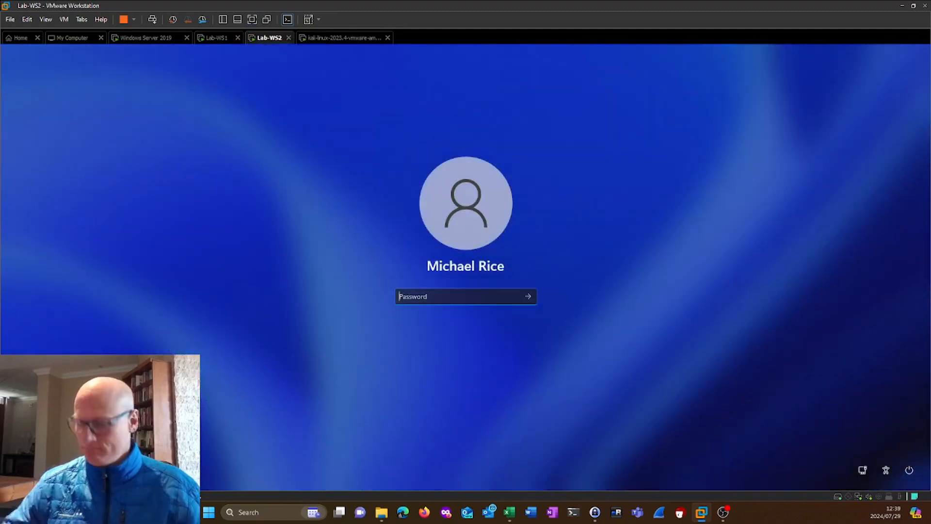
pyautogui.write('•')
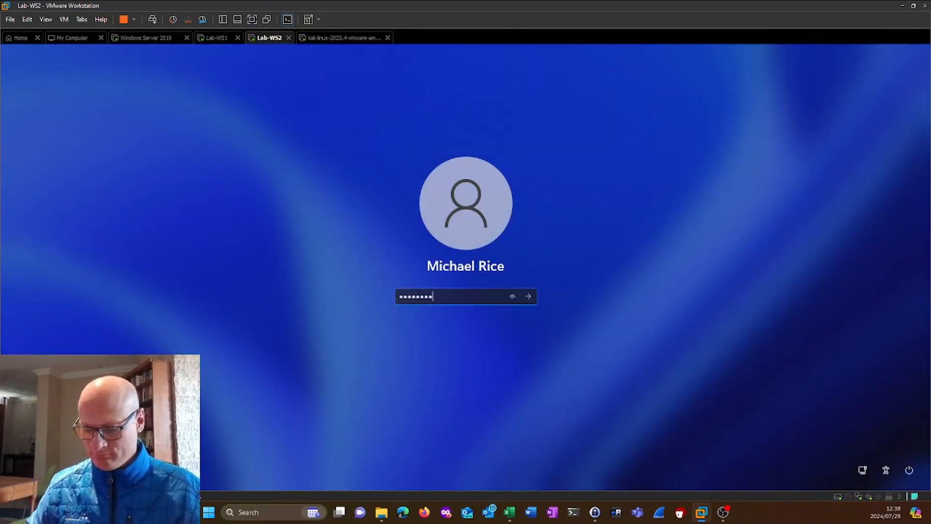
pyautogui.press('Return')
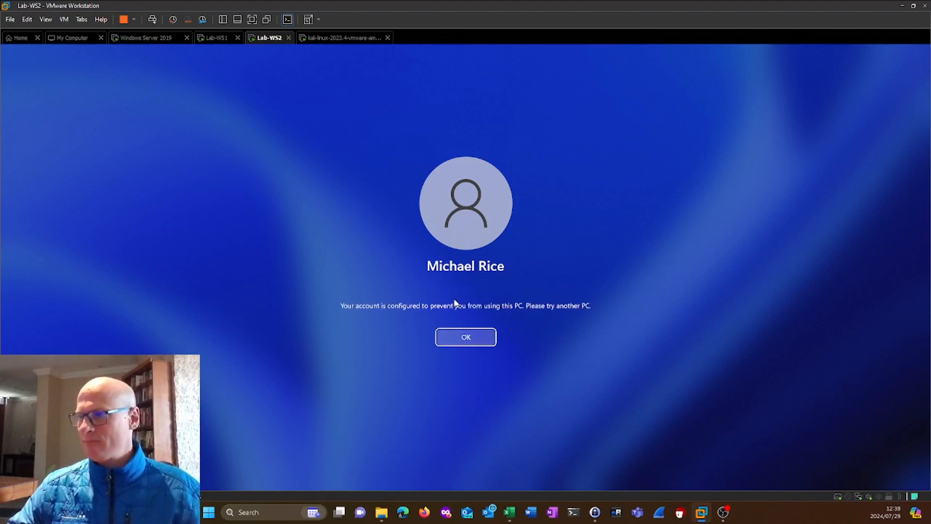